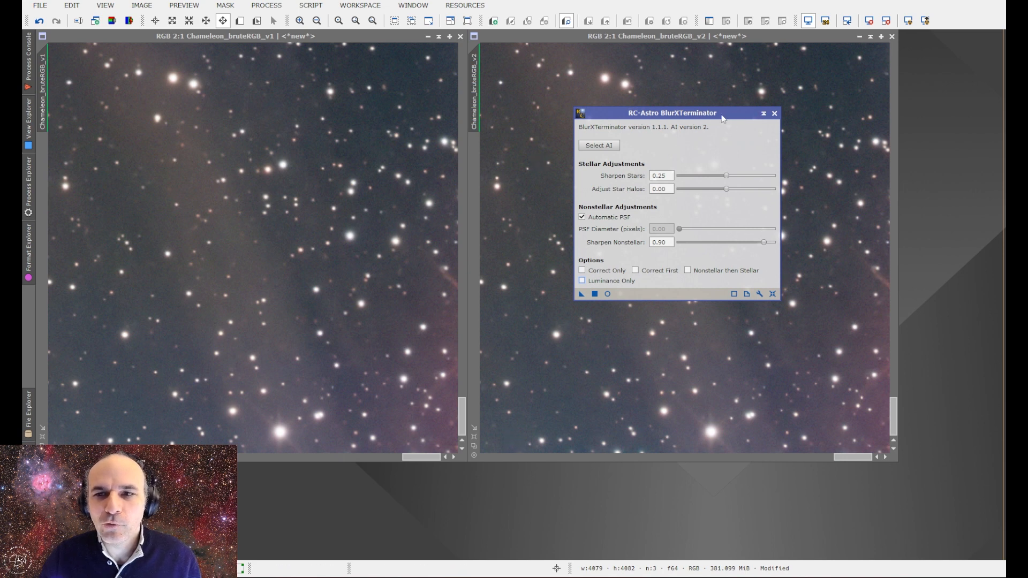
Overlay Chameleon_bruteRGB_v2 exactly on Chameleon_bruteRGB_v1 and alternate between them to compare the star field at 2:1
drag(726, 120, 870, 478)
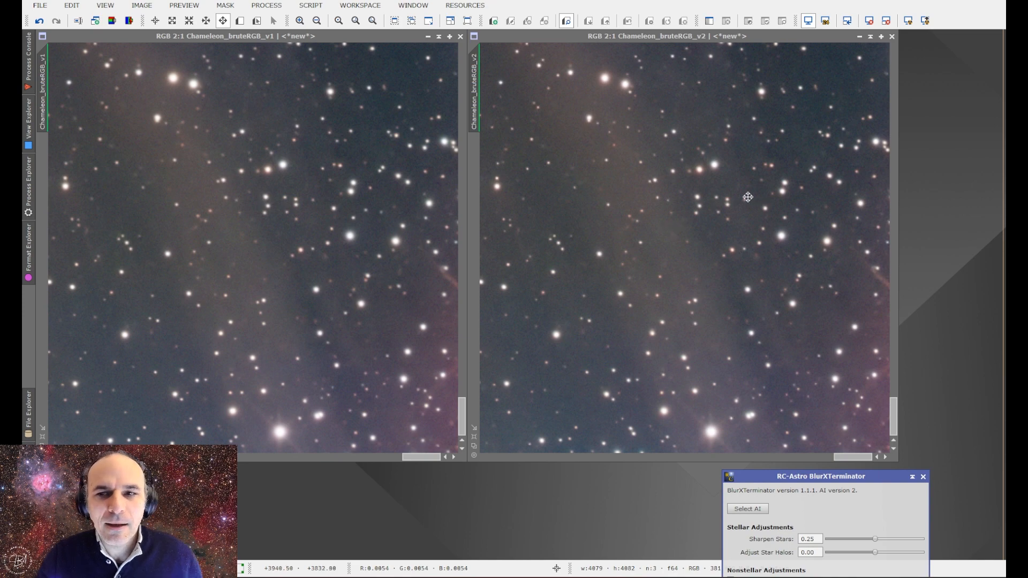
drag(687, 38, 254, 38)
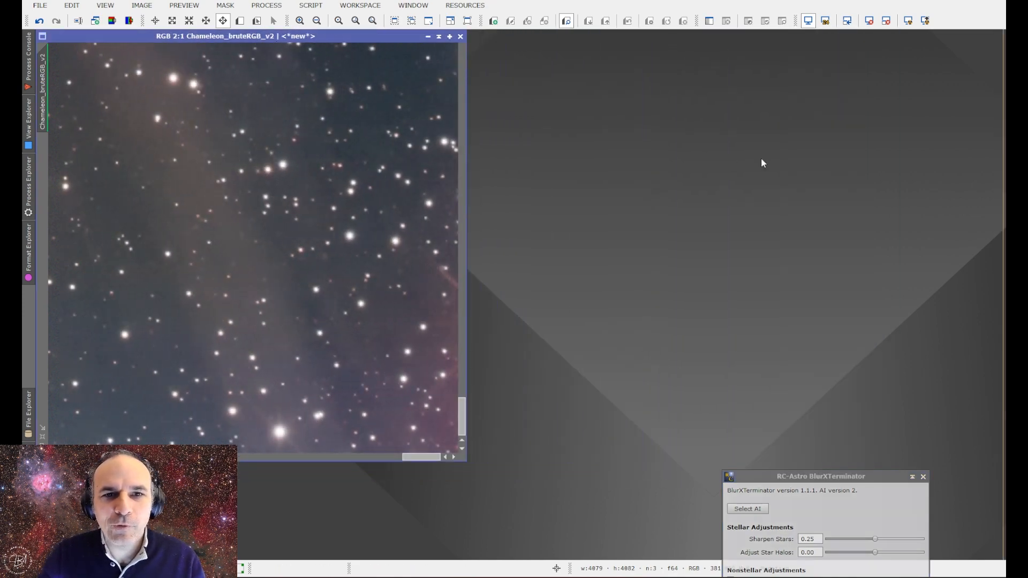
key(ctrl+Tab)
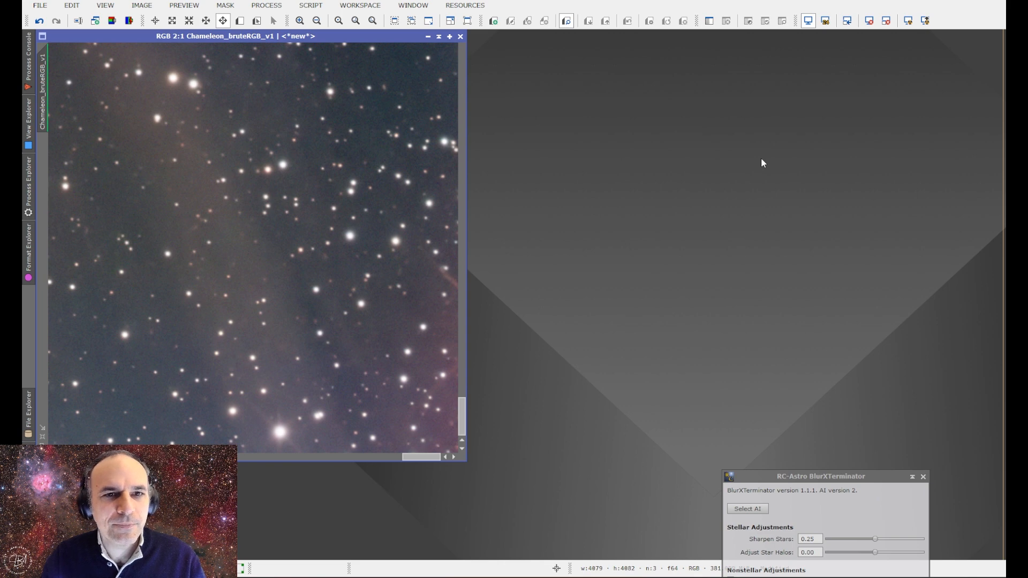
key(ctrl+Tab)
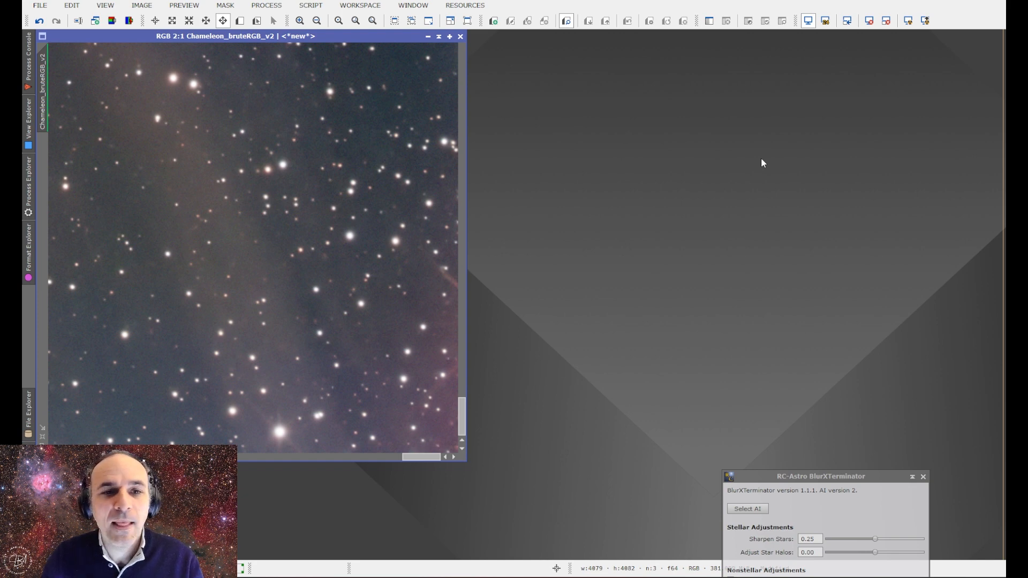
key(ctrl+Tab)
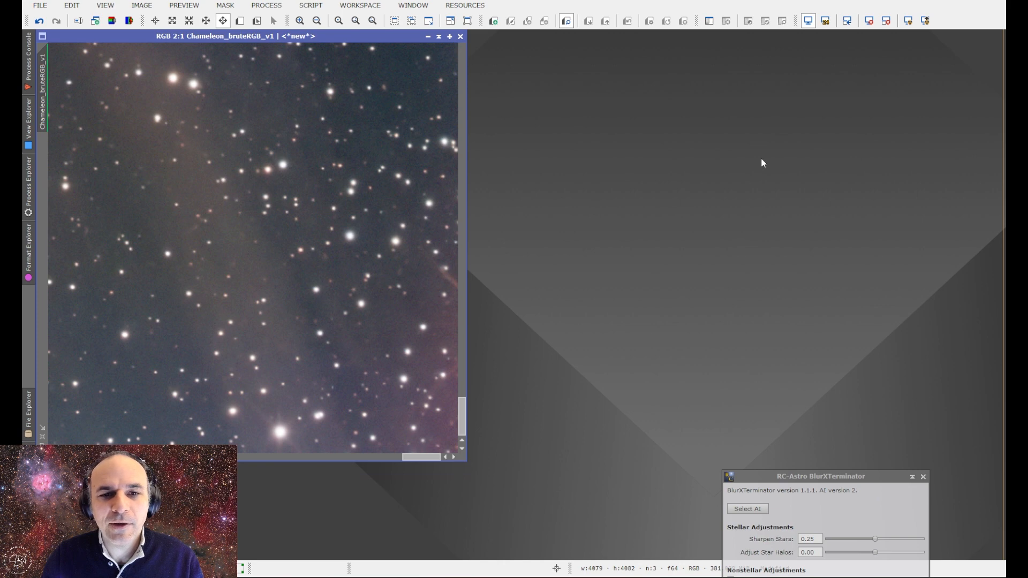
key(ctrl+Tab)
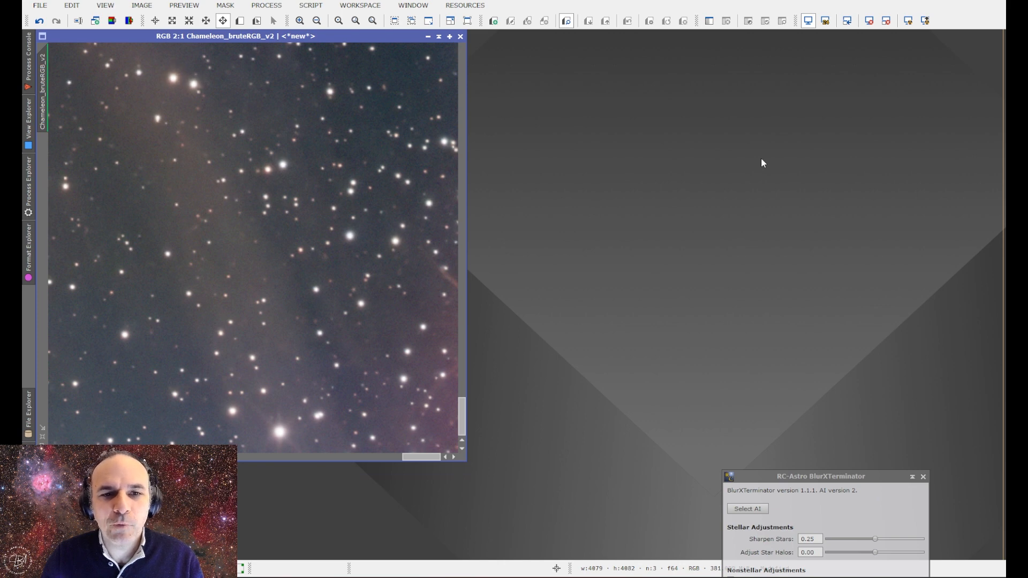
key(ctrl+Tab)
key(ctrl+Tab)
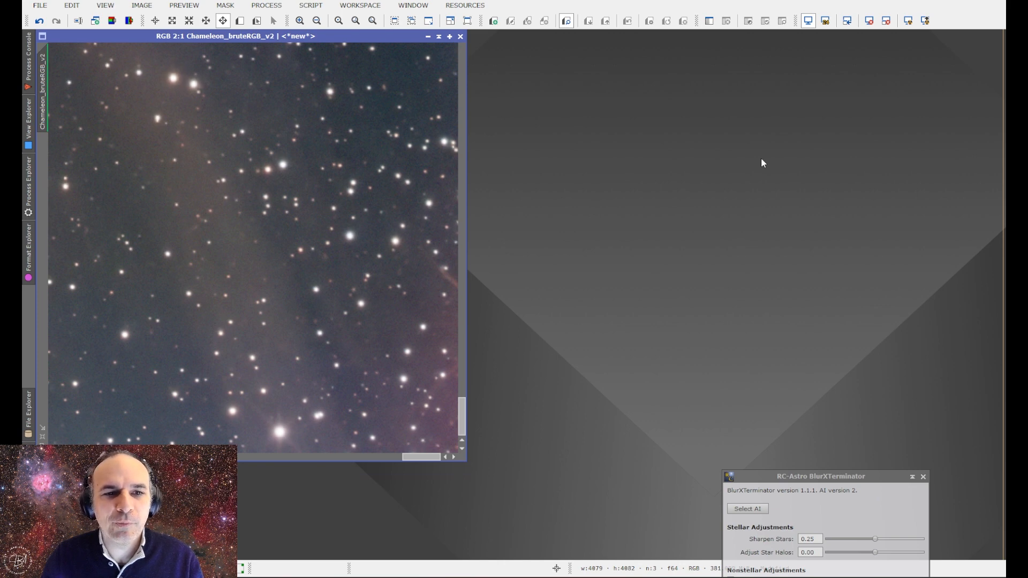
key(ctrl+Tab)
key(ctrl+Tab)
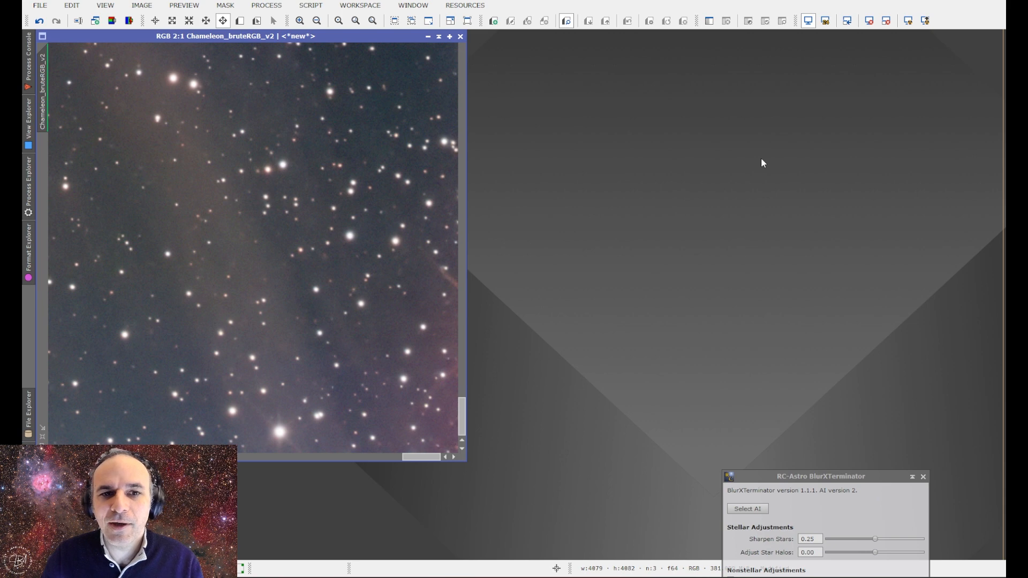
key(ctrl+Tab)
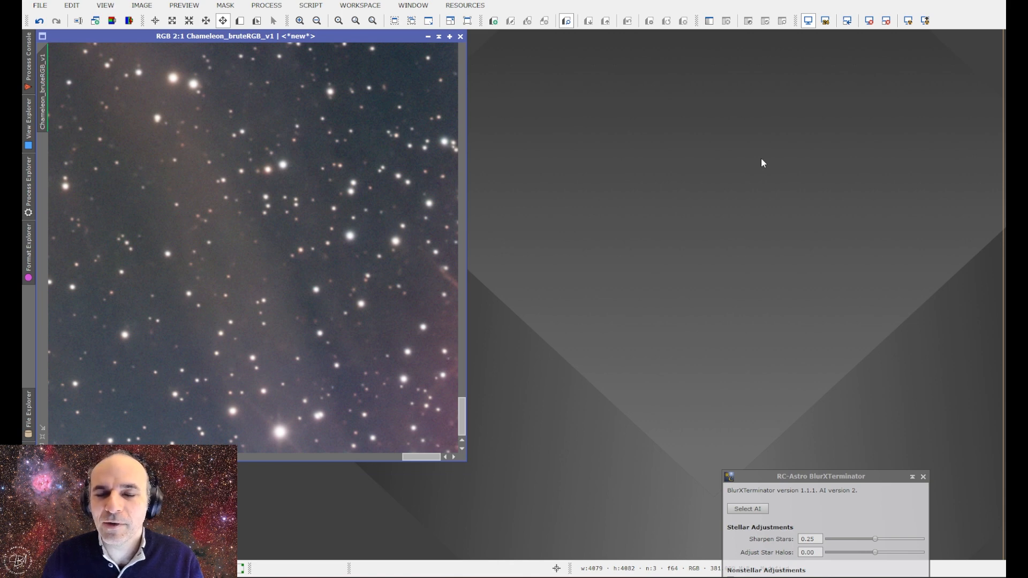
key(ctrl+Tab)
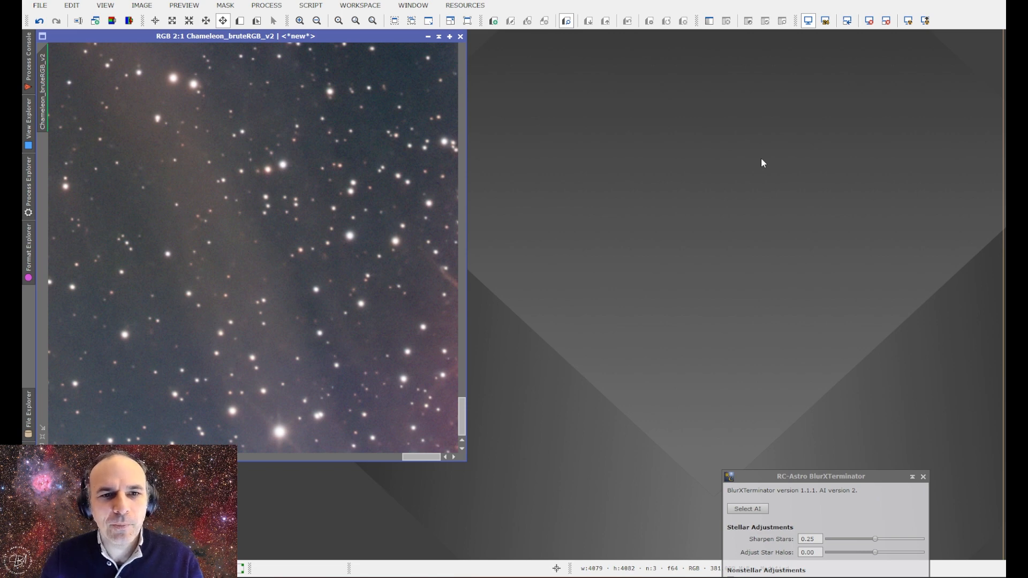
key(ctrl+Tab)
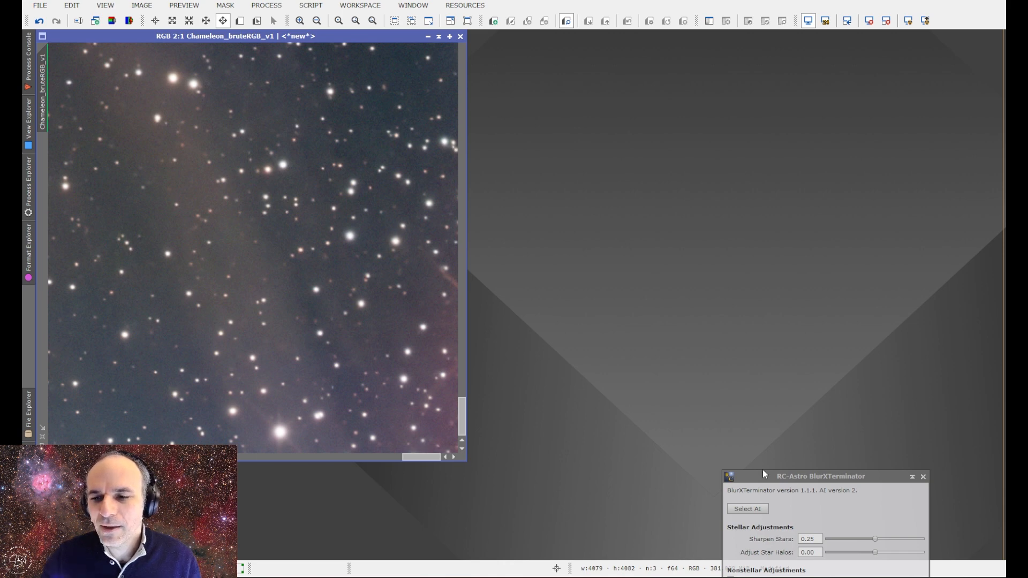
Try Adjust Star Halos at 0.05 in BlurXTerminator and reset it to 0
drag(776, 473, 702, 144)
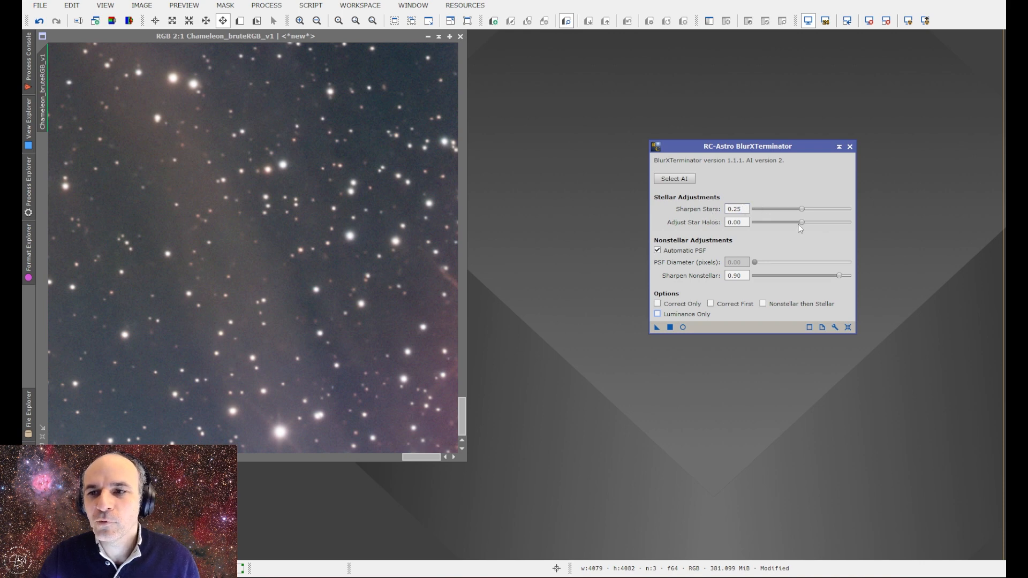
drag(802, 222, 808, 224)
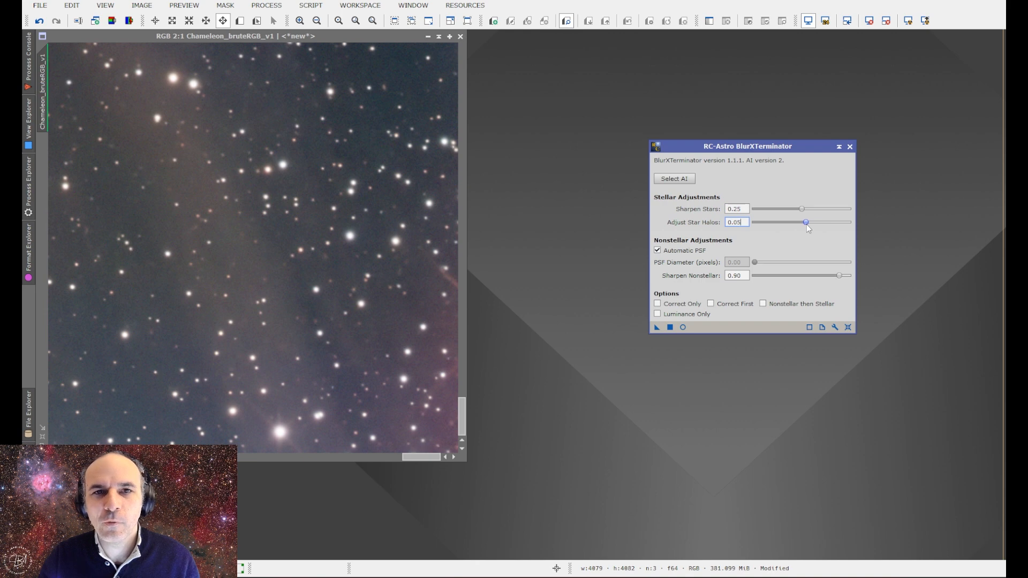
drag(805, 225, 729, 222)
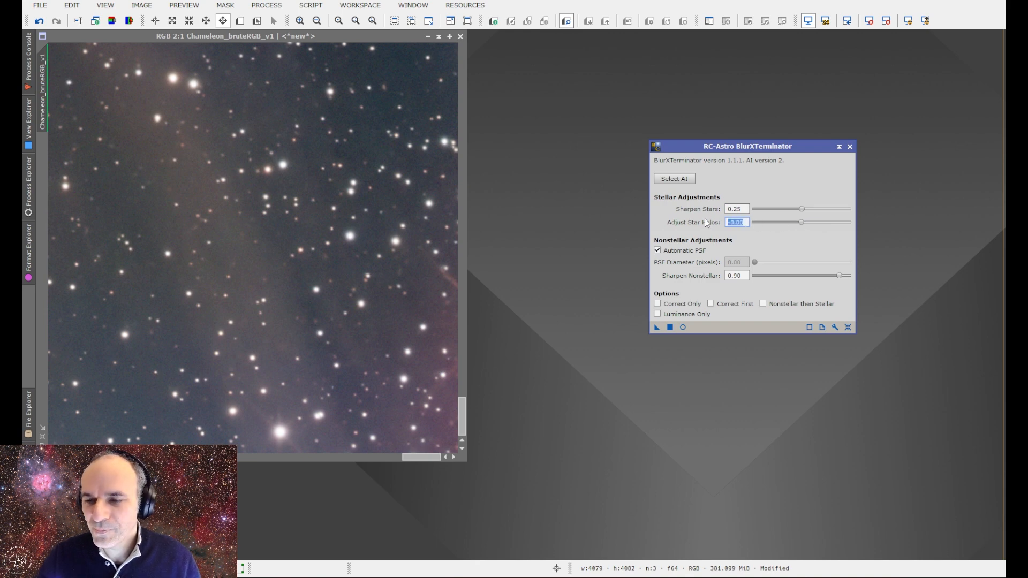
text(0)
key(Return)
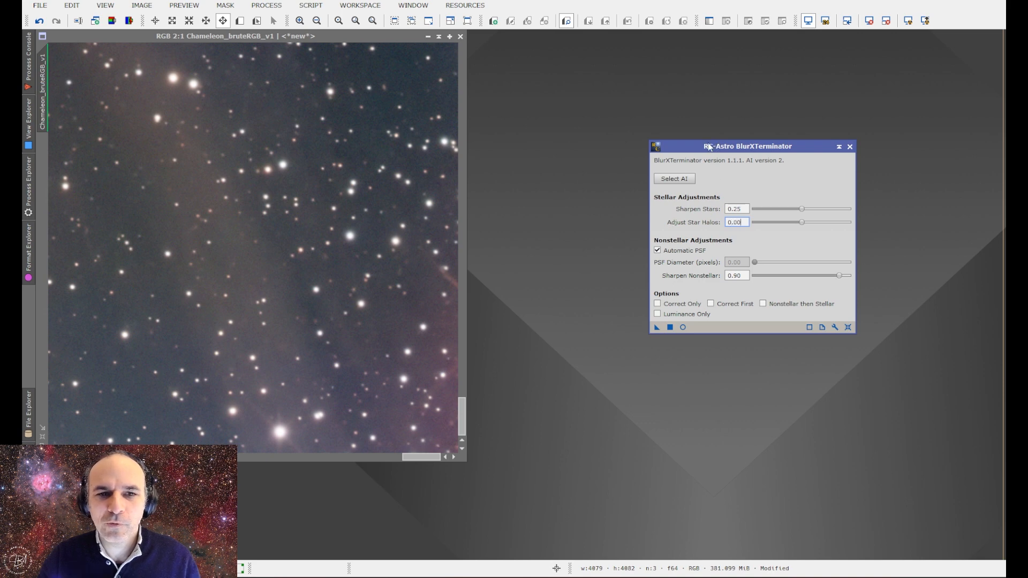
Examine star shapes and background detail by repeatedly alternating between the overlaid Chameleon v1 and v2 images
click(191, 237)
key(ctrl+Page_Down)
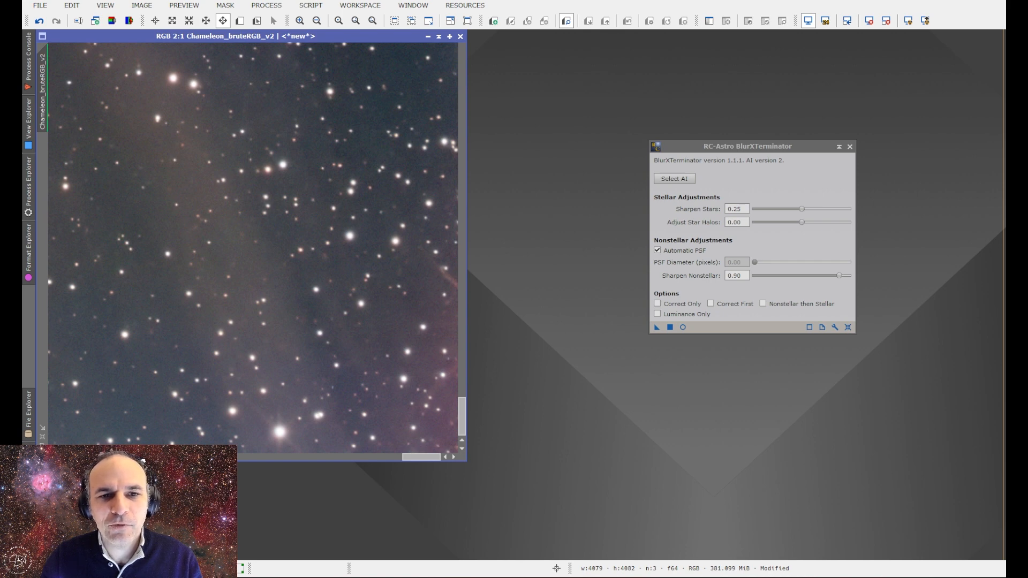
key(ctrl+Page_Down)
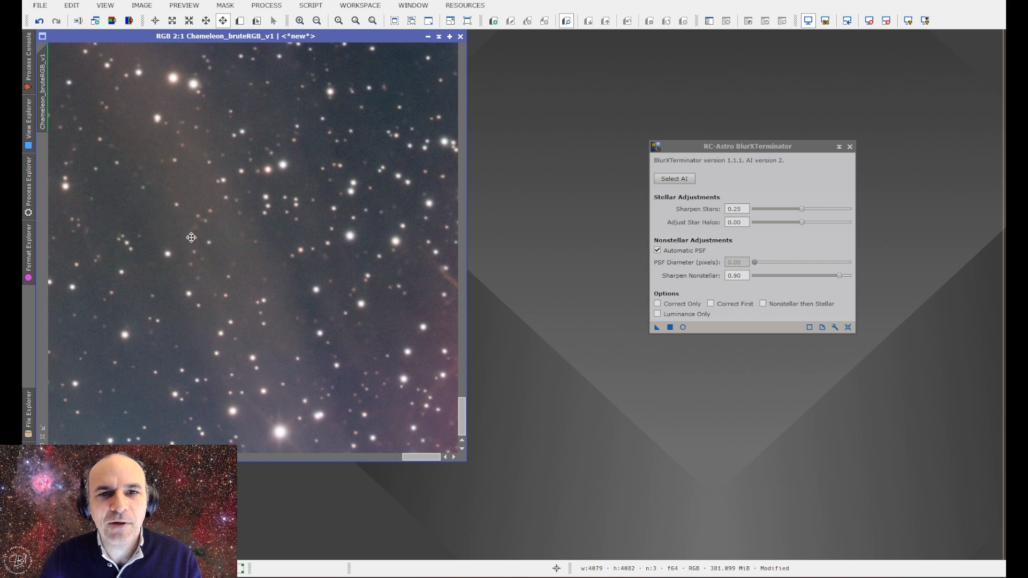
key(ctrl+Page_Down)
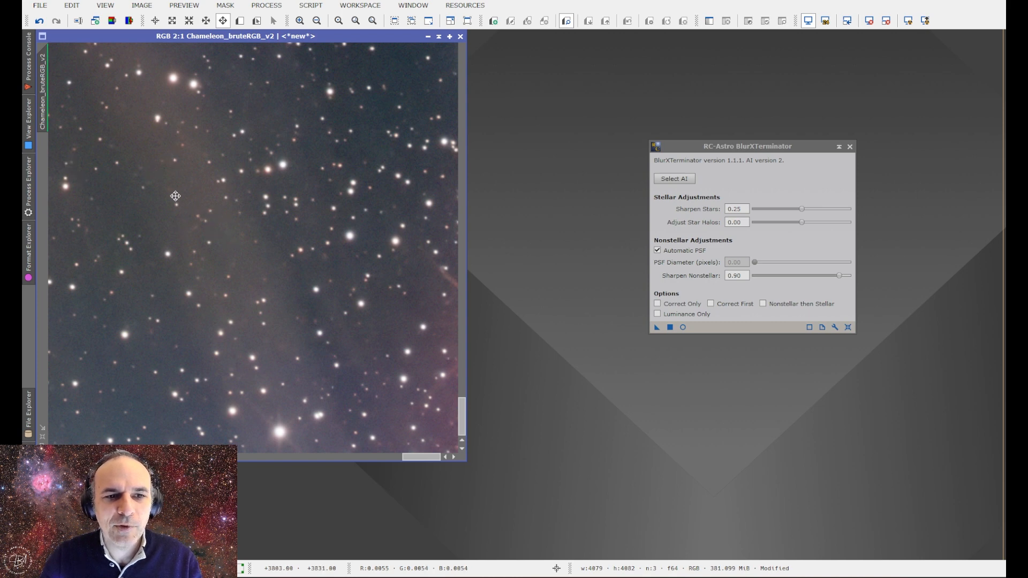
key(ctrl+Tab)
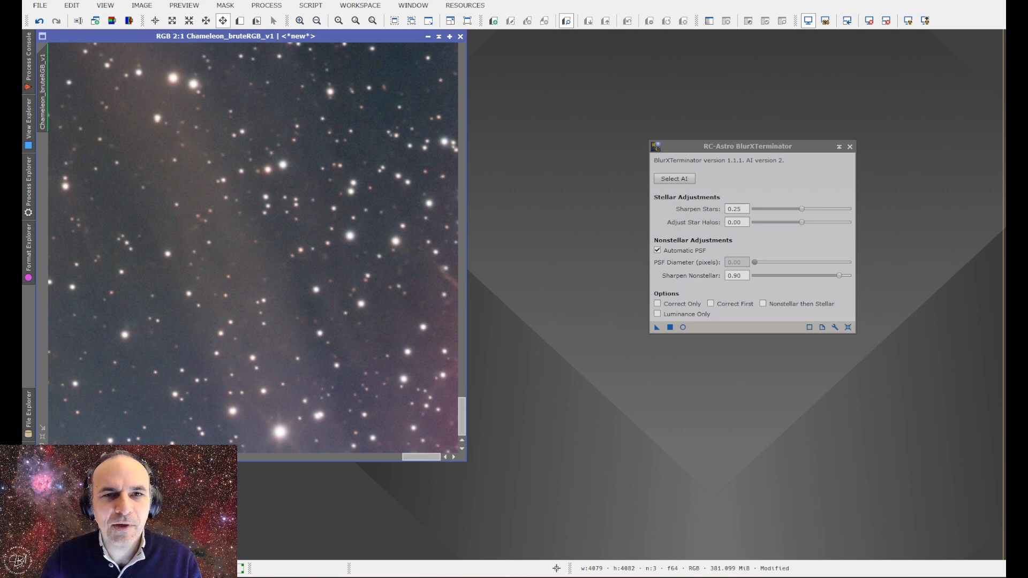
key(ctrl+Tab)
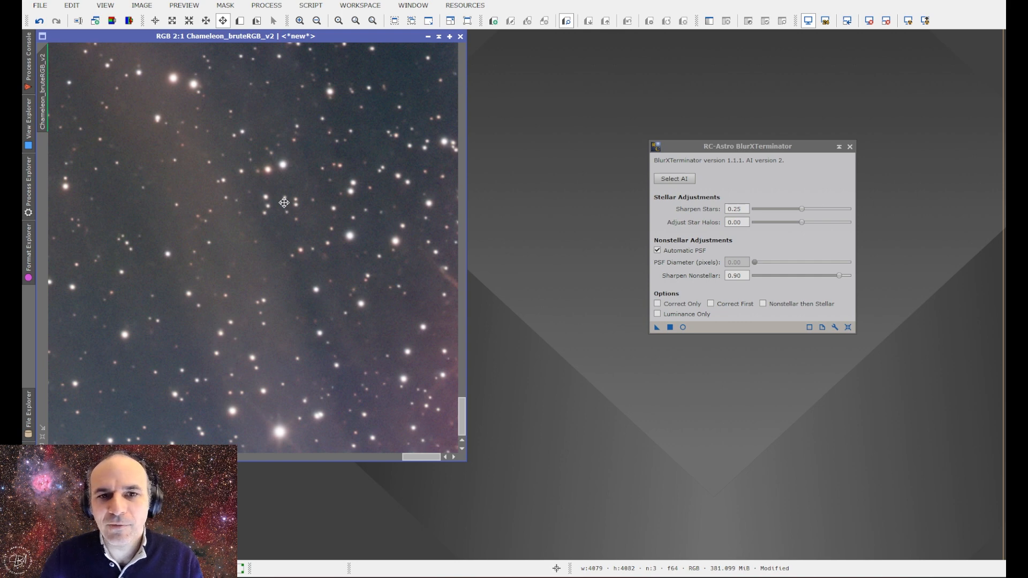
key(ctrl+Tab)
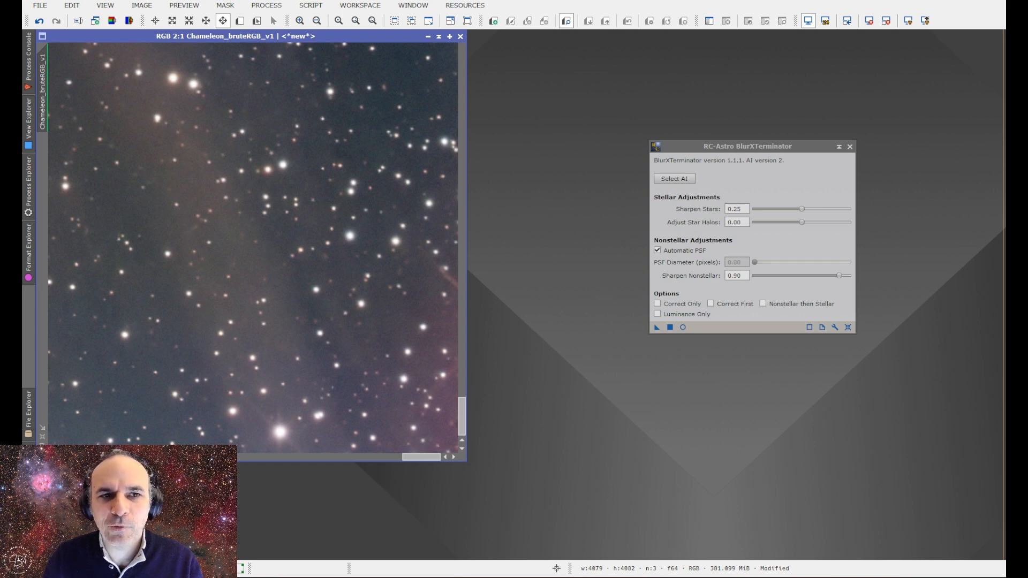
key(ctrl+Page_Down)
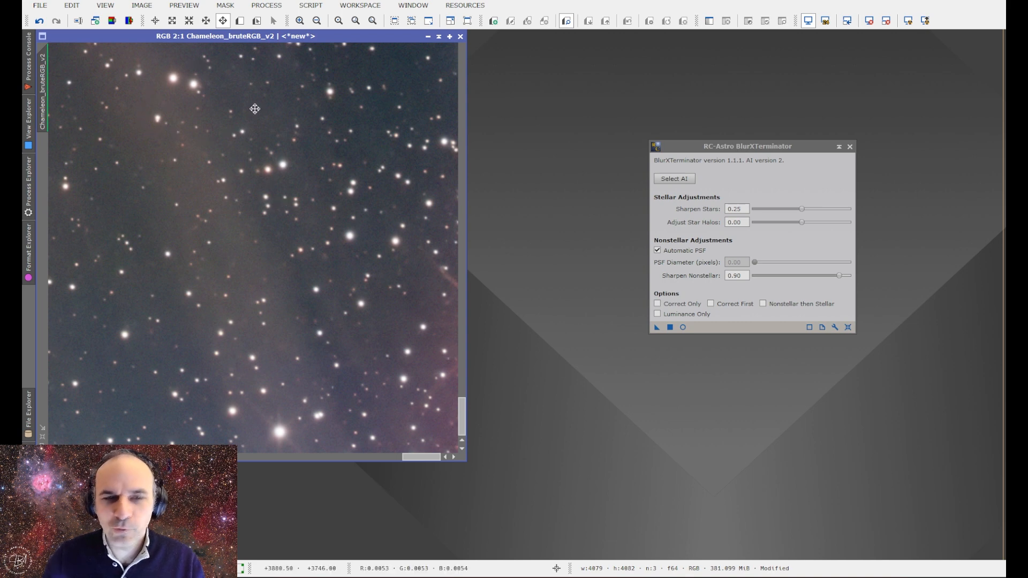
key(ctrl+Page_Down)
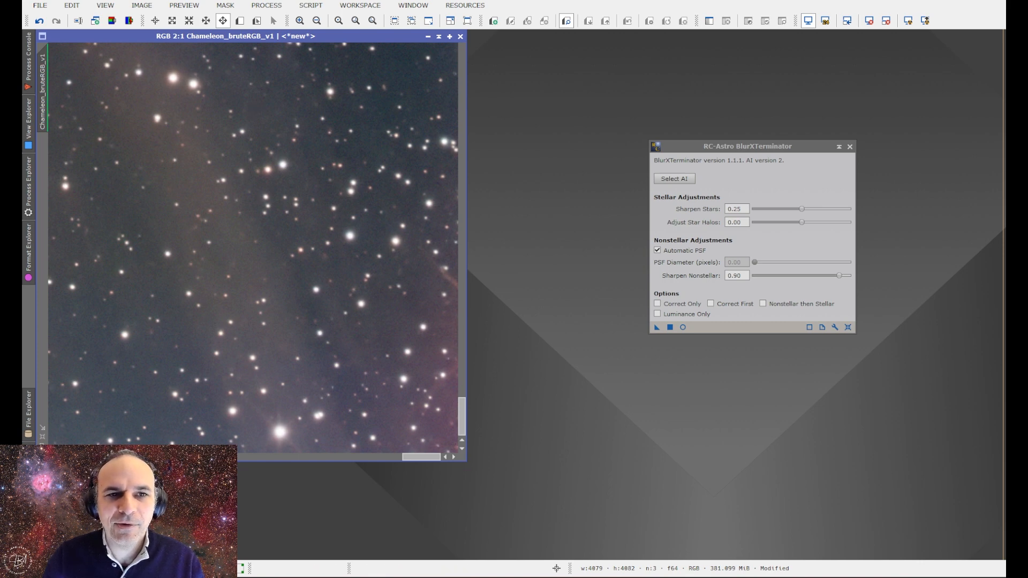
key(ctrl+Page_Down)
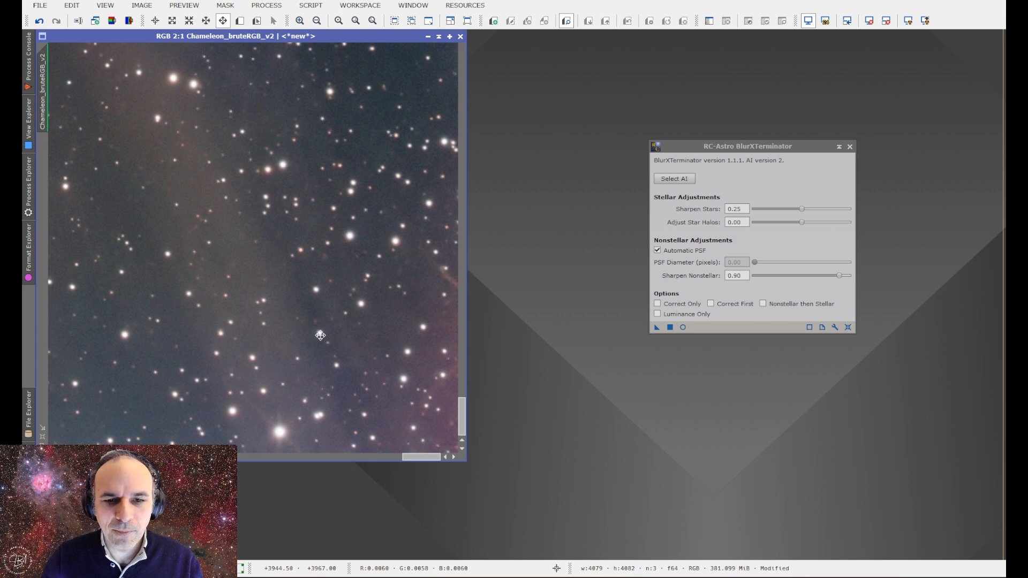
key(ctrl+Page_Up)
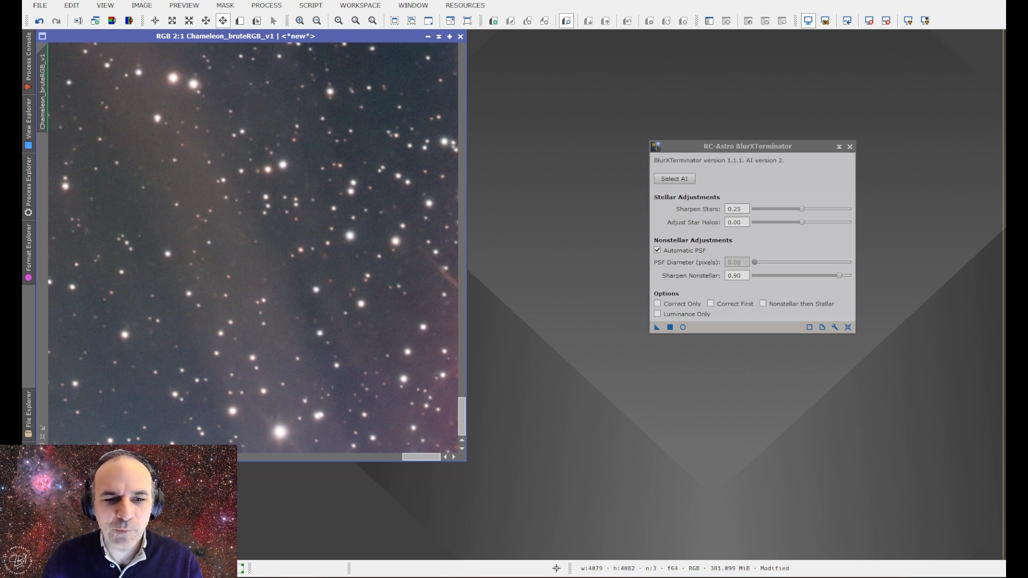
key(ctrl+Page_Up)
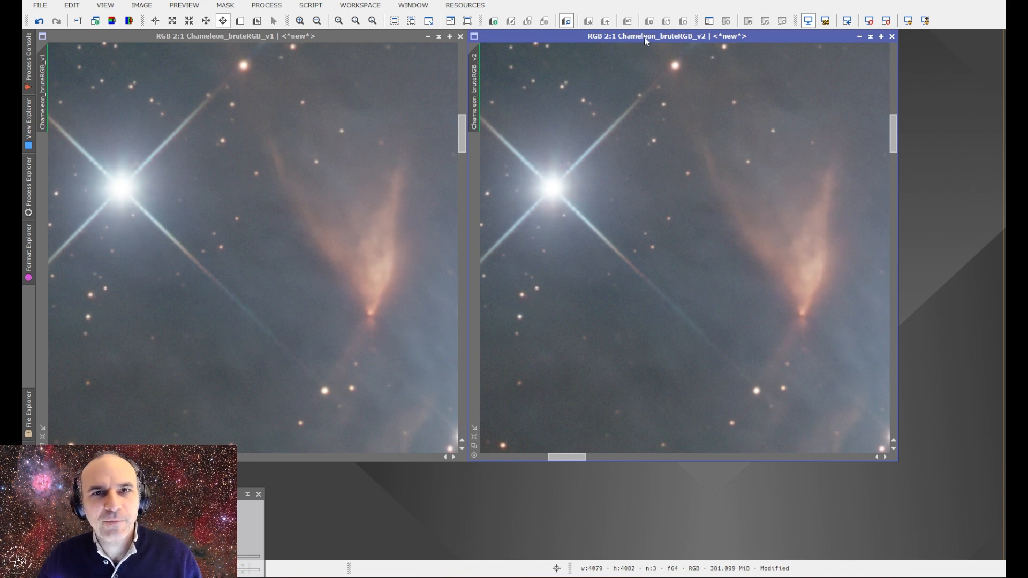
Overlay the Chameleon v2 image on v1, compare the bright star and orange nebula, and set the images side by side again
drag(644, 37, 212, 37)
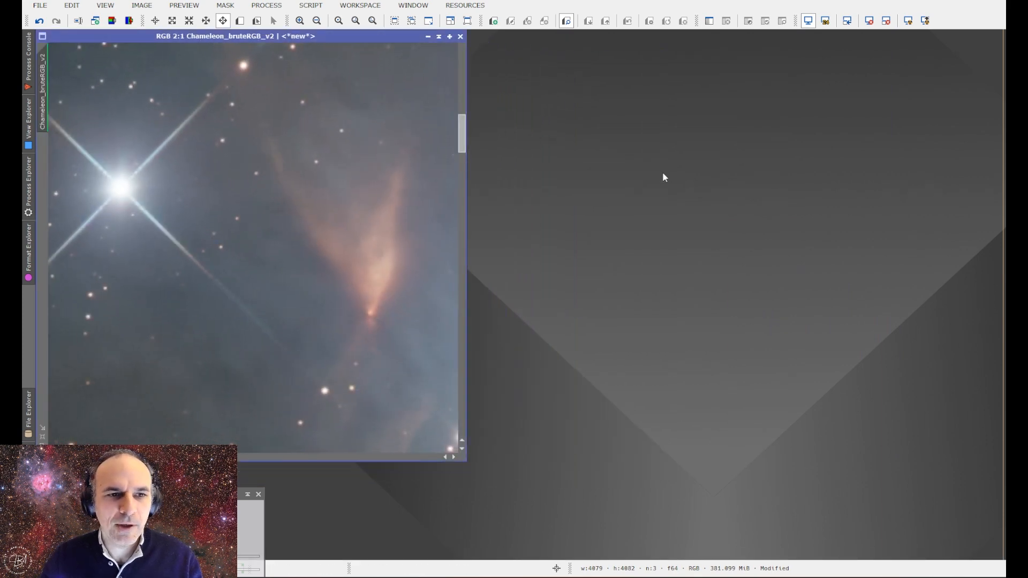
key(ctrl+Tab)
key(ctrl+Tab)
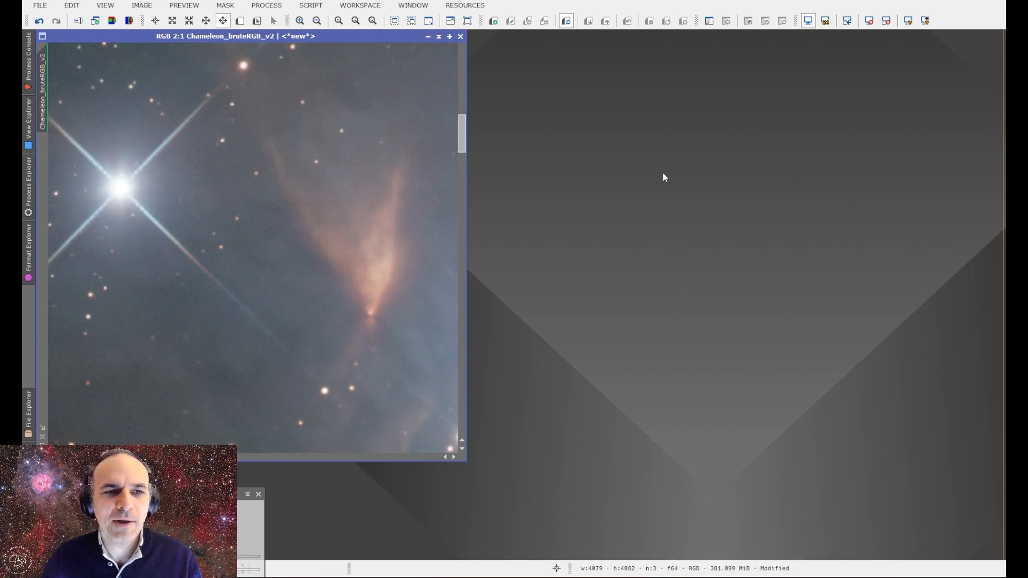
key(ctrl+Tab)
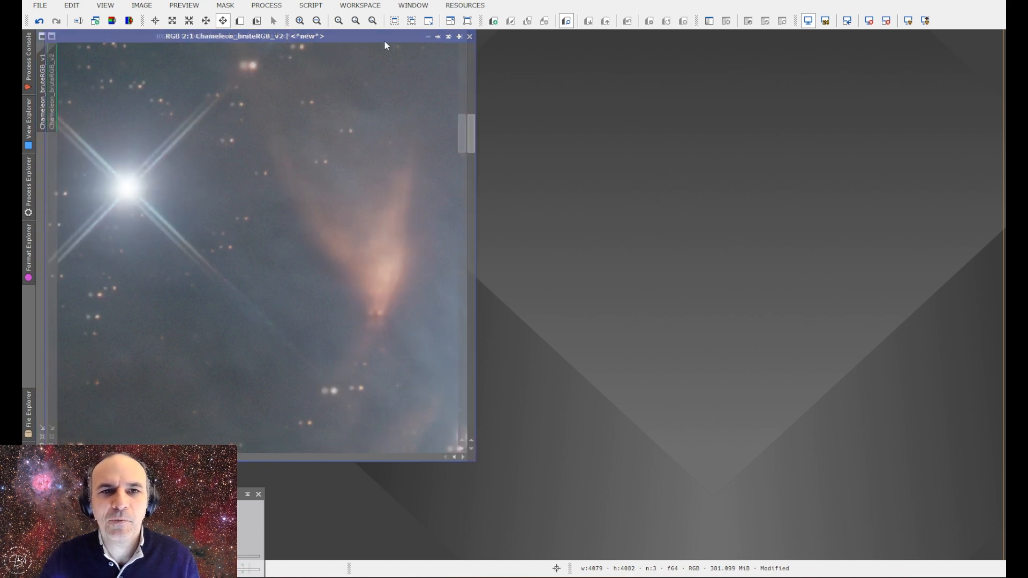
drag(385, 40, 816, 38)
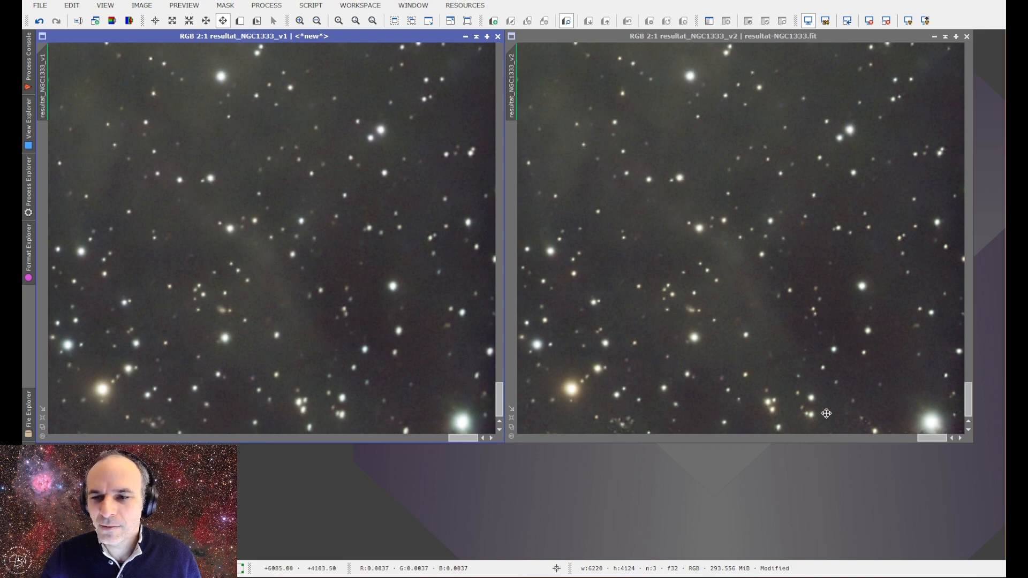
Overlay resultat_NGC1333_v2 on resultat_NGC1333_v1 and alternate between them to compare star shapes
drag(732, 37, 261, 37)
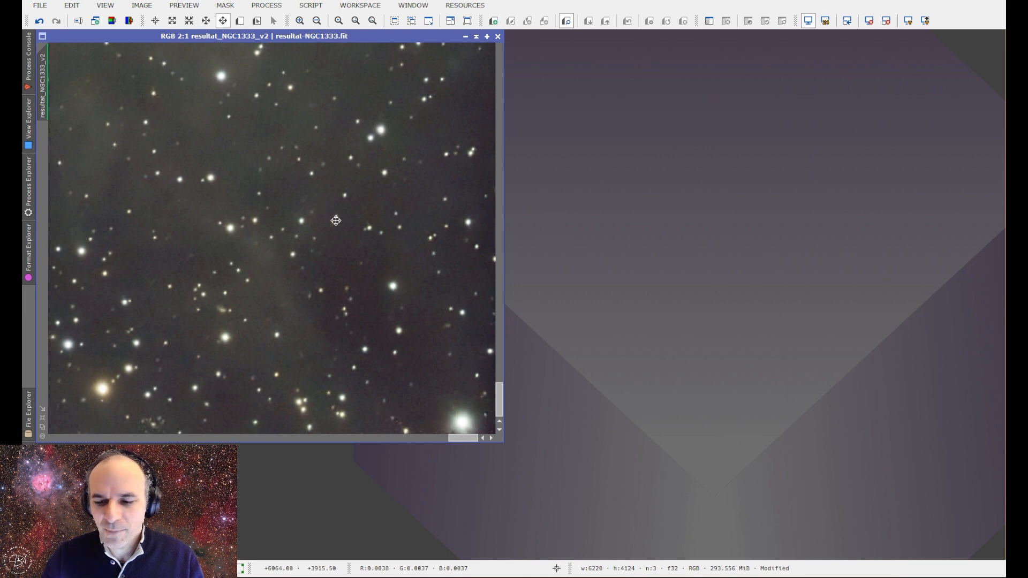
key(ctrl+Page_Down)
key(ctrl+Page_Up)
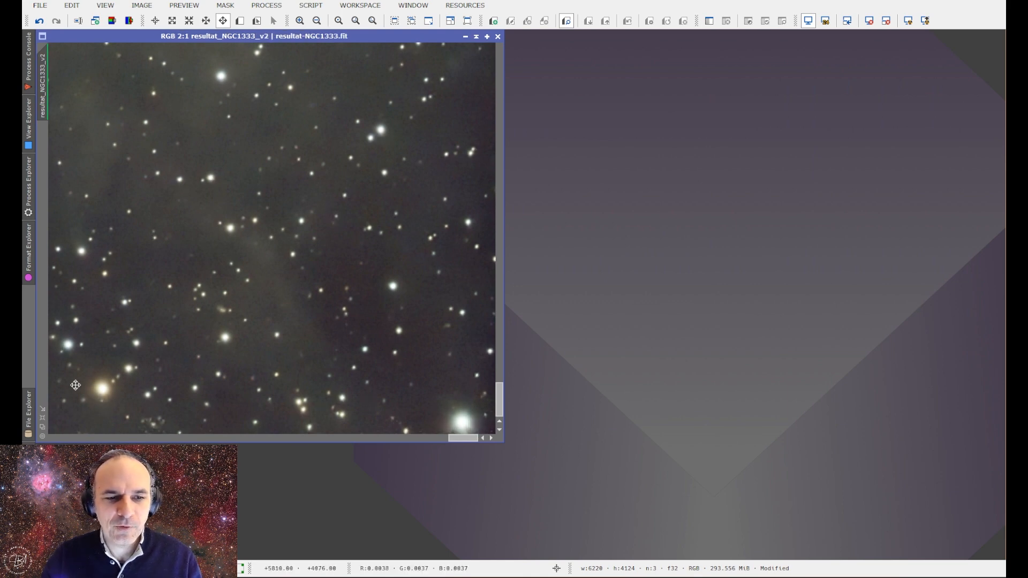
key(ctrl+Page_Down)
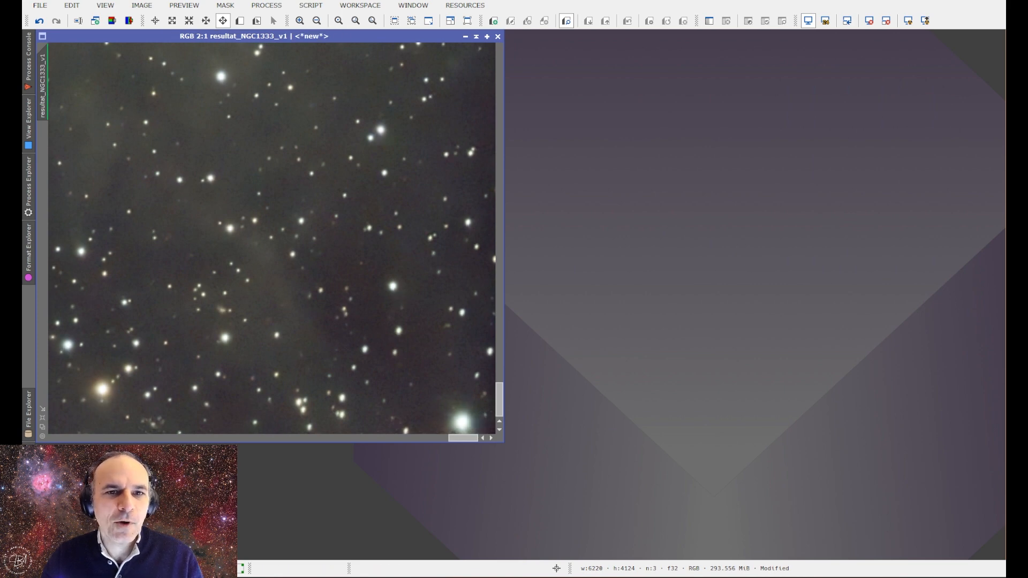
key(ctrl+Page_Down)
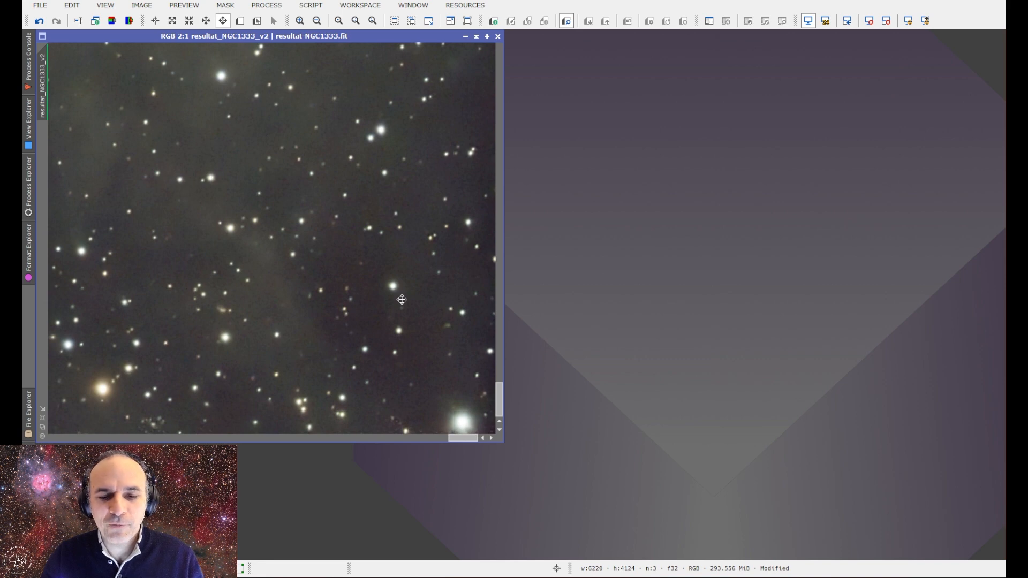
key(ctrl+Page_Down)
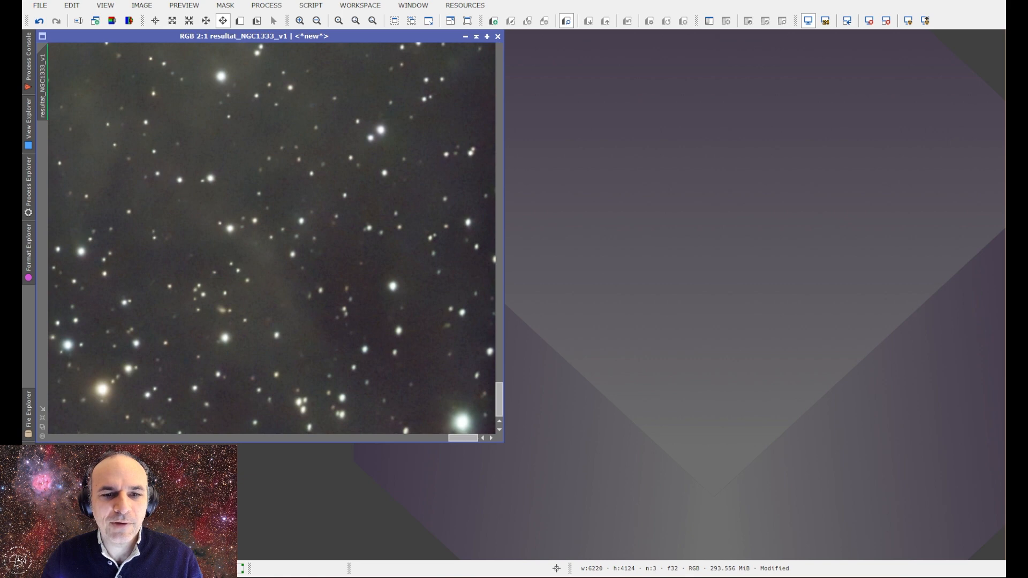
Overlay M83d_v2 on M83d_v1 and alternate between them to compare the galaxy detail
key(ctrl+Page_Down)
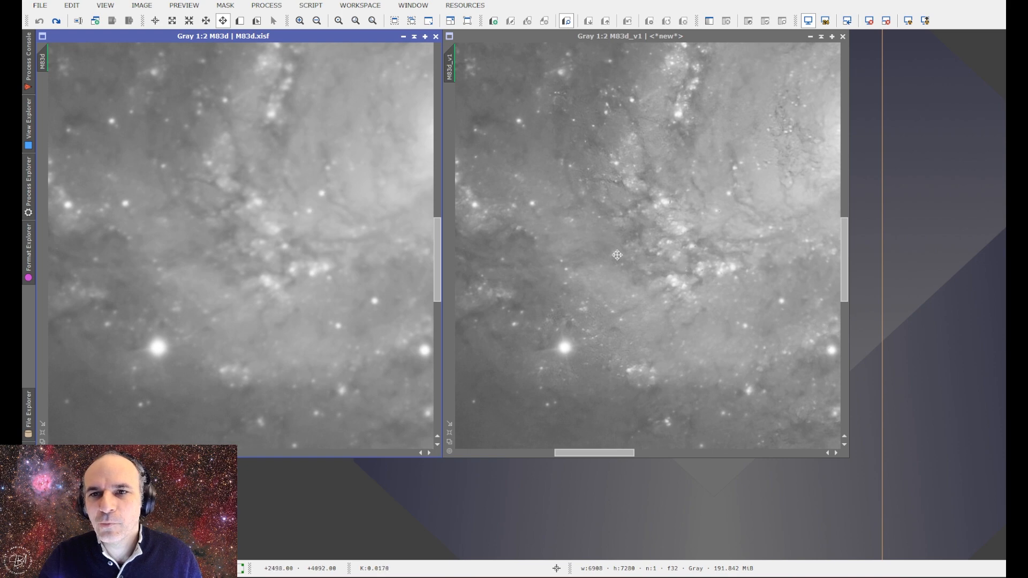
click(681, 360)
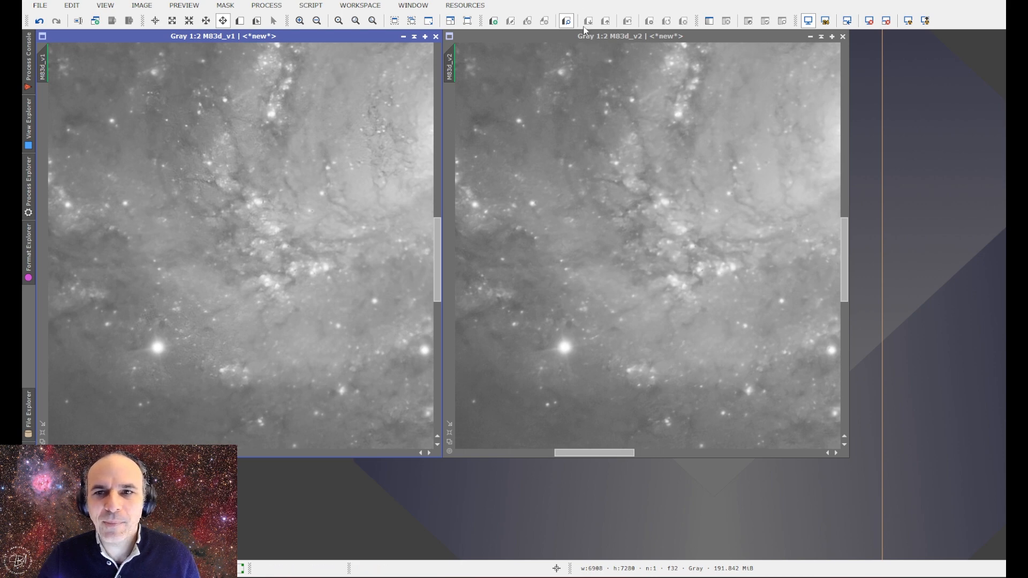
drag(588, 37, 178, 37)
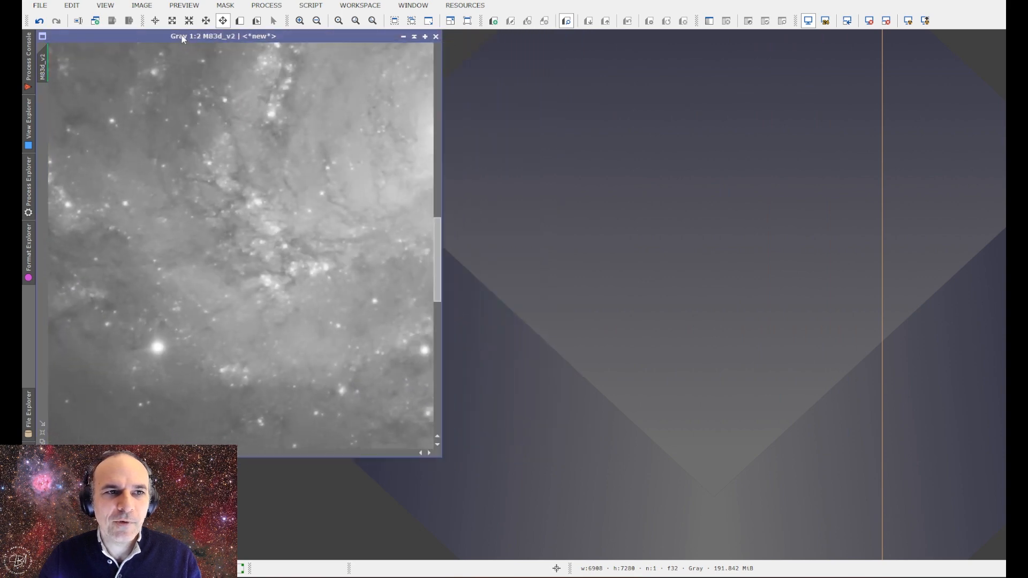
key(ctrl+Tab)
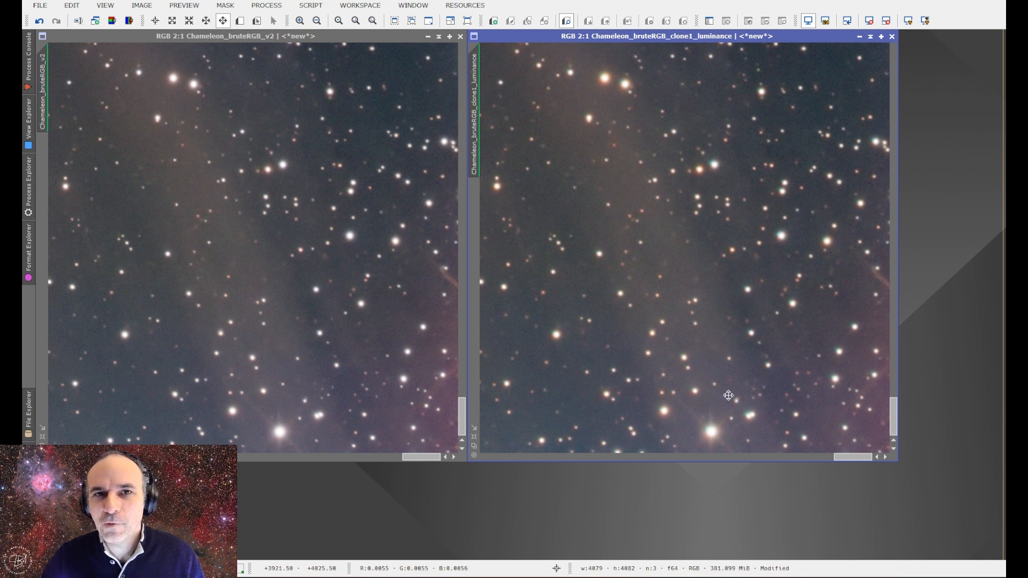
Overlay Chameleon_bruteRGB_clone1_luminance on Chameleon_bruteRGB_v2 and alternate between them to compare star colours
drag(663, 37, 230, 41)
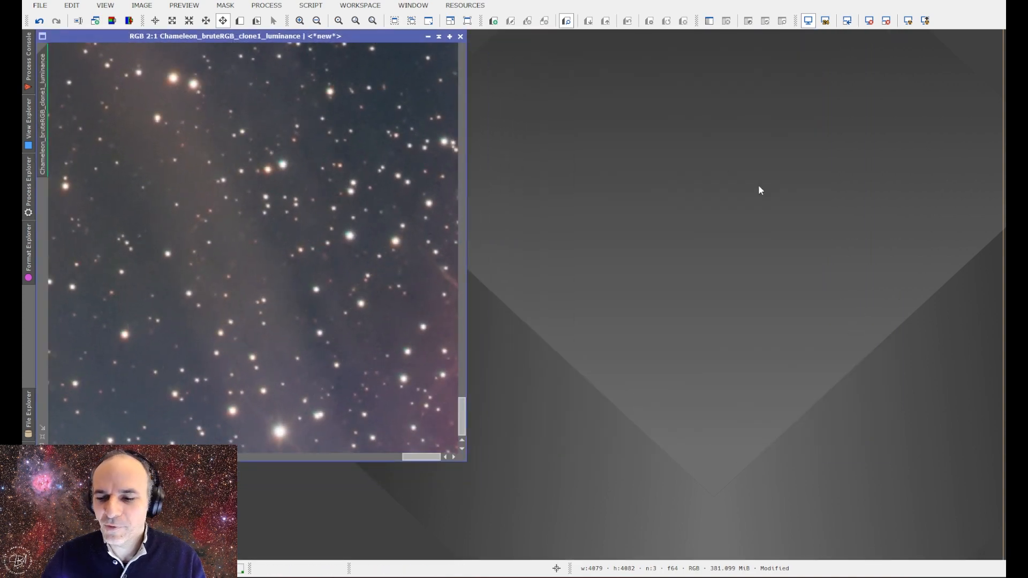
key(ctrl+Page_Down)
key(ctrl+Page_Down)
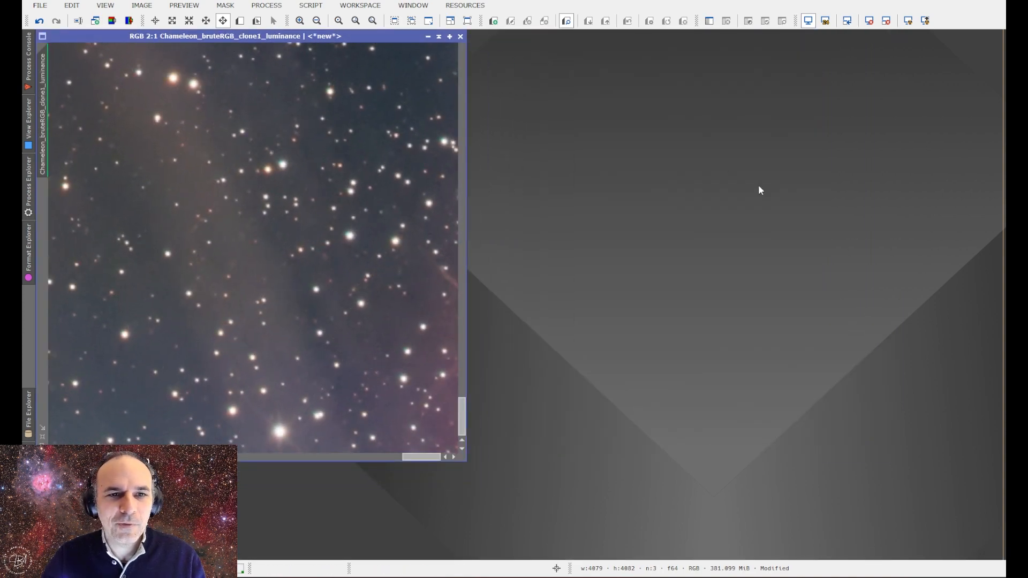
key(ctrl+Page_Down)
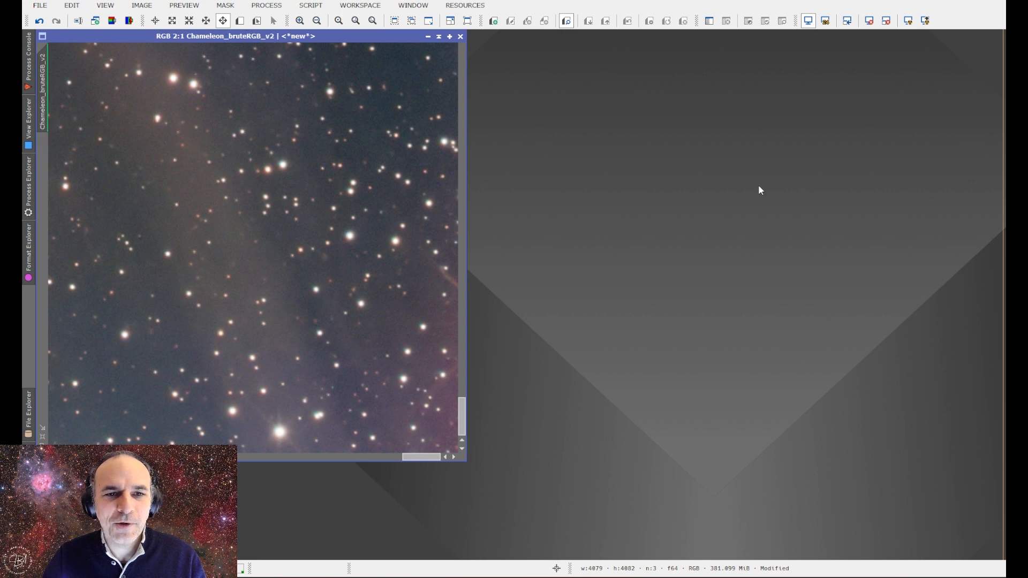
key(ctrl+Page_Down)
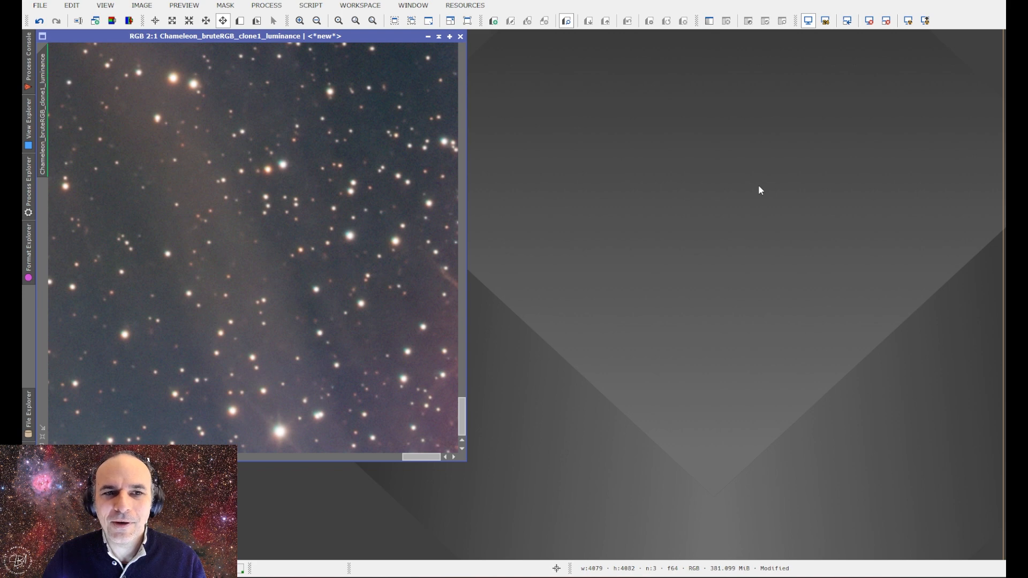
key(ctrl+Page_Down)
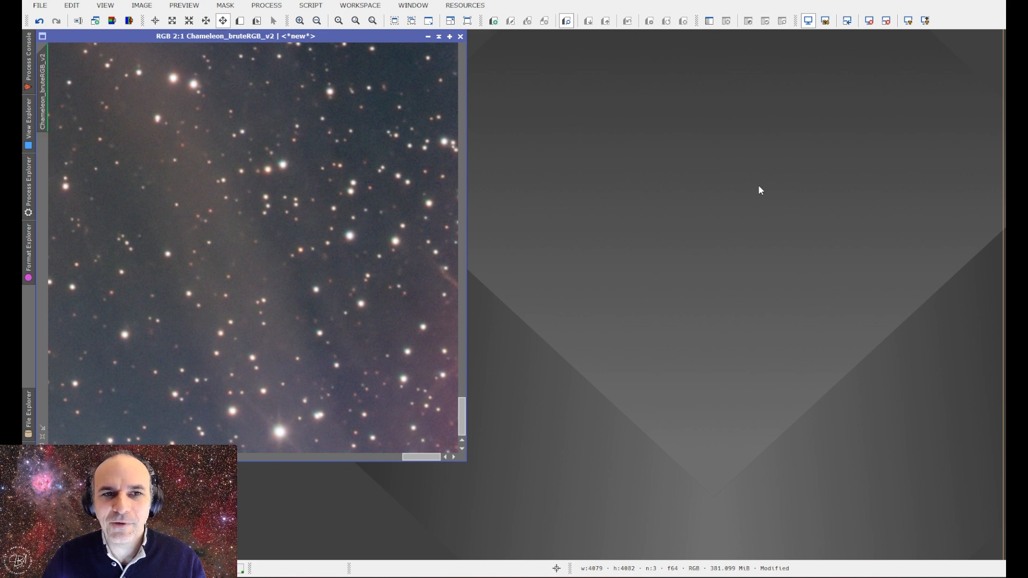
key(ctrl+Page_Down)
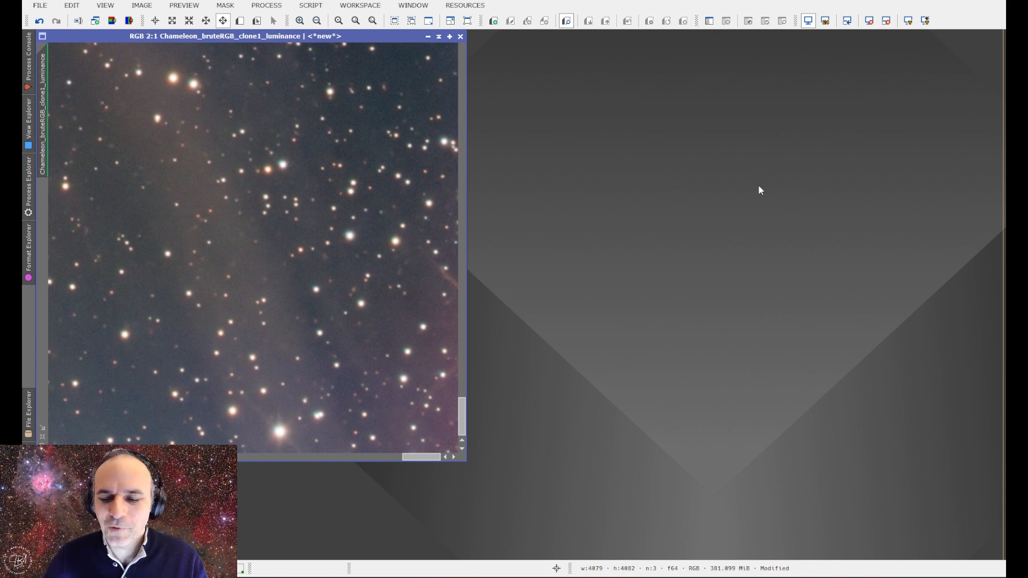
key(ctrl+Page_Down)
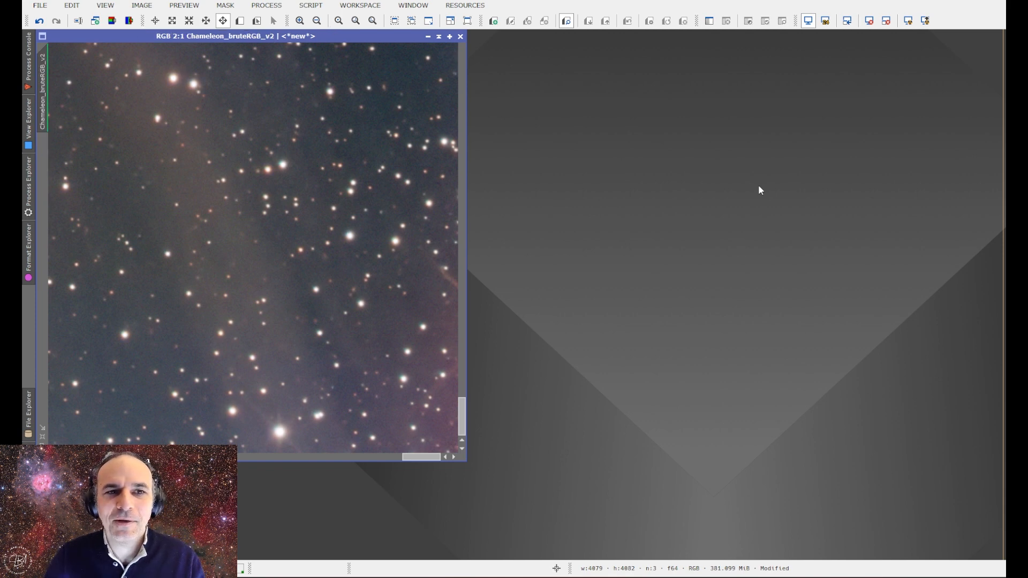
key(ctrl+Page_Down)
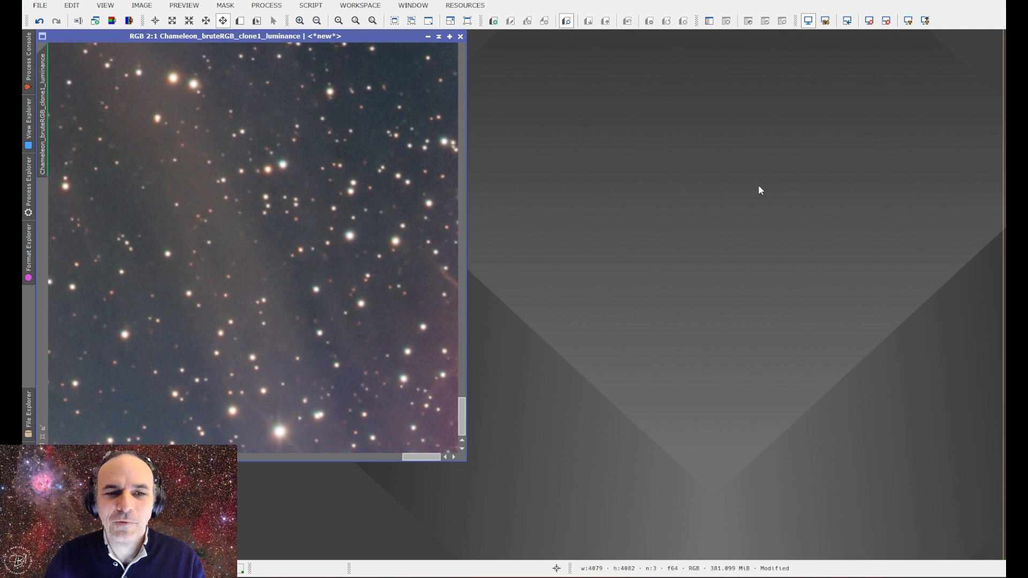
key(ctrl+Page_Down)
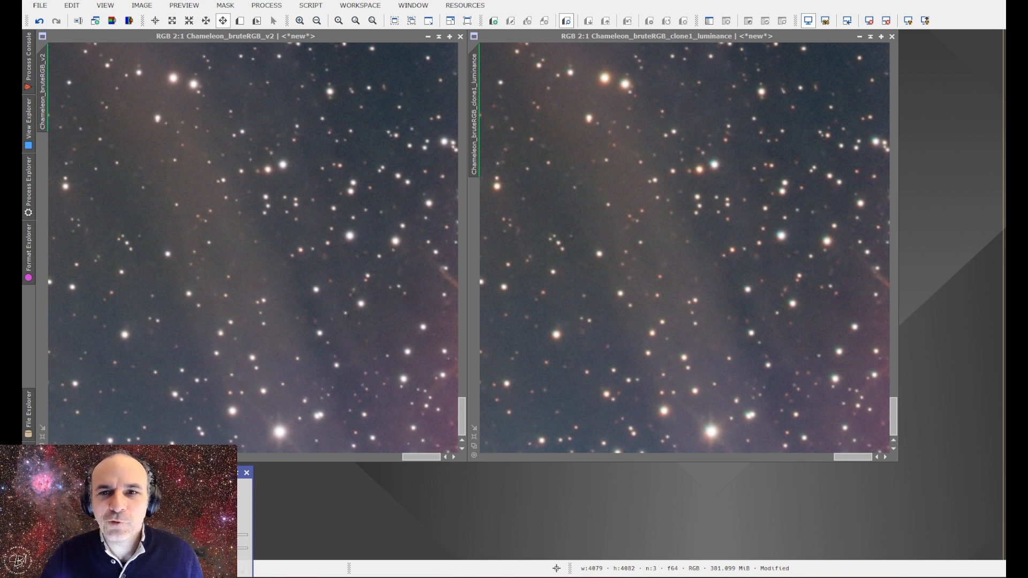
Switch BlurXTerminator's Correct Only option on and back off, and enable Luminance Only
drag(193, 473, 705, 168)
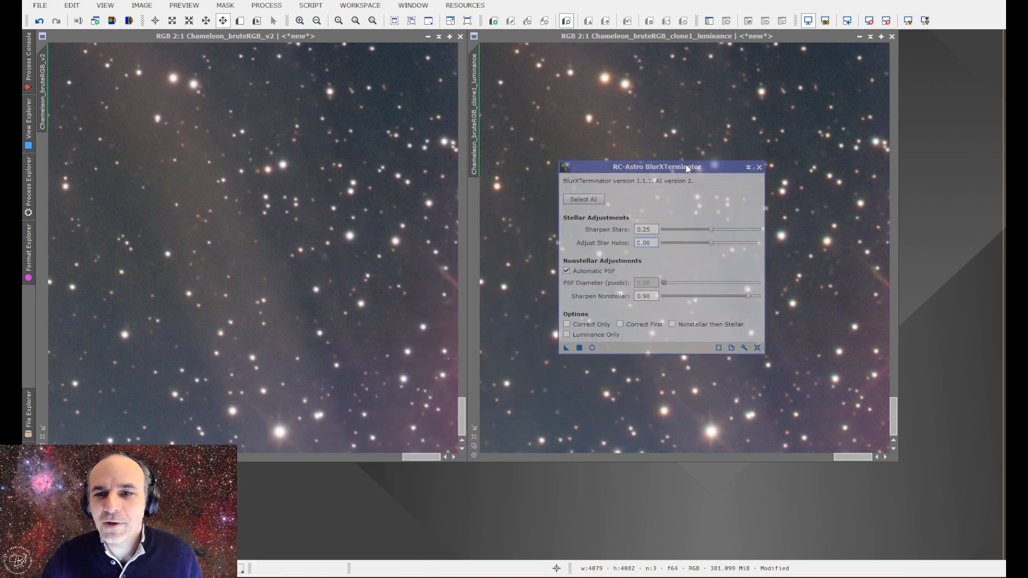
click(567, 324)
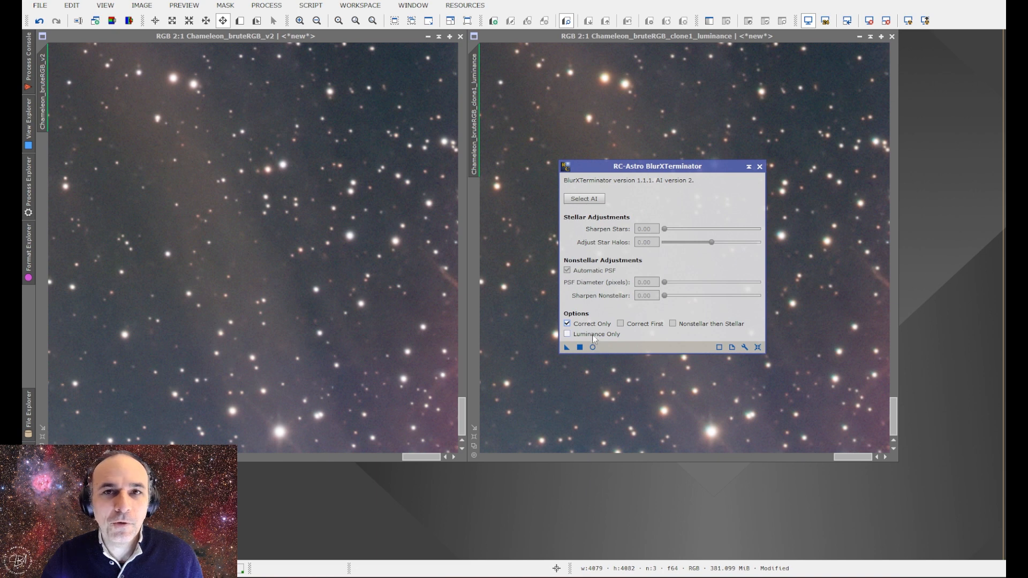
drag(659, 169, 464, 436)
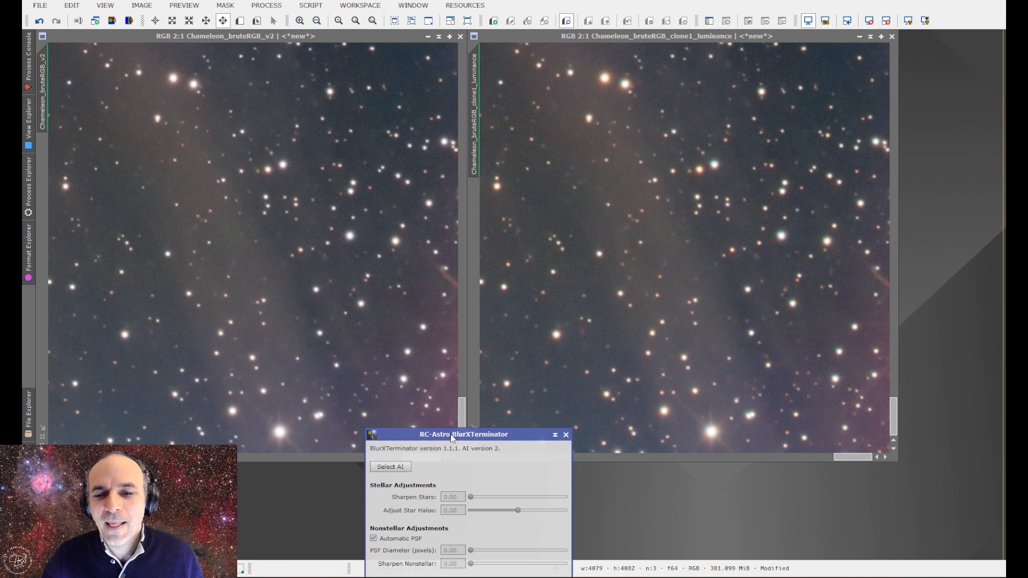
drag(464, 434, 646, 148)
click(557, 305)
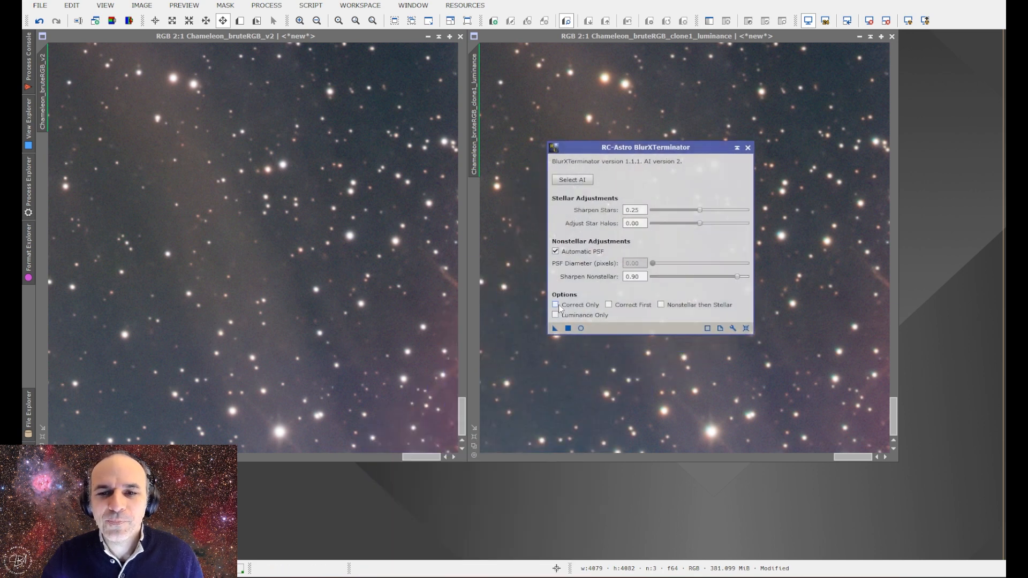
click(557, 315)
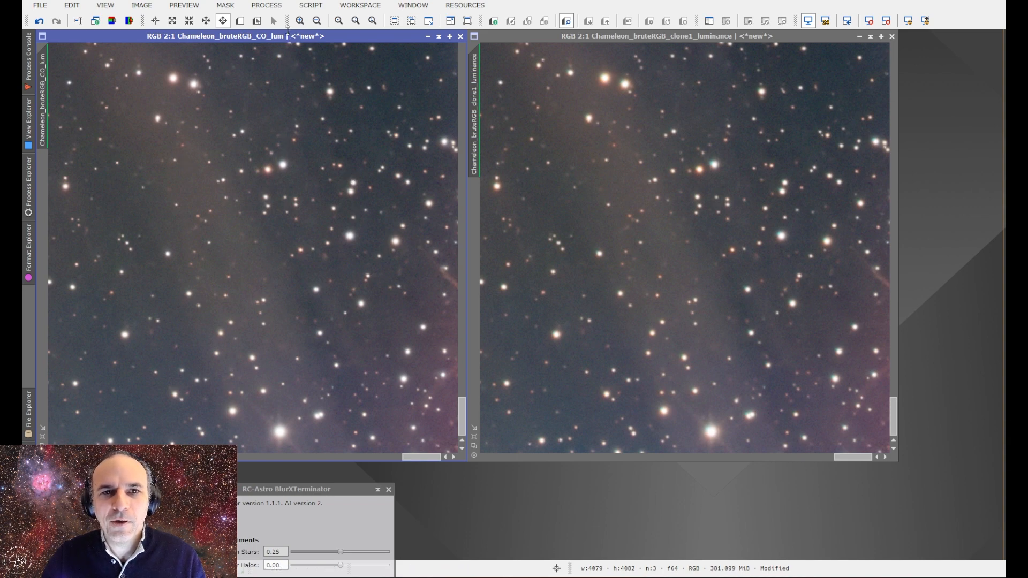
Overlay Chameleon_bruteRGB_CO_lum on Chameleon_bruteRGB_v2, alternate between them to compare the stars, and set the images side by side again
drag(286, 33, 718, 33)
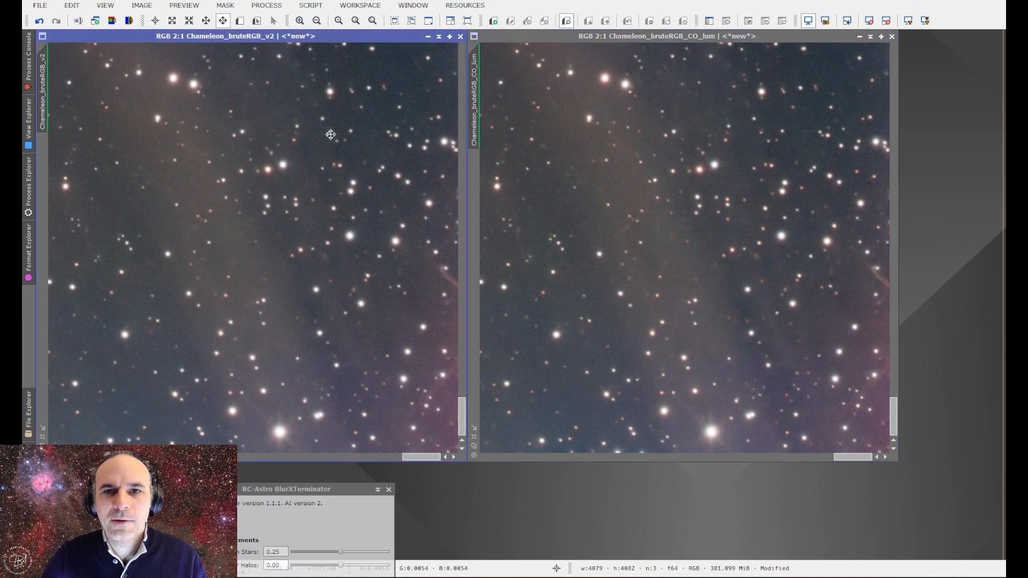
drag(579, 37, 217, 34)
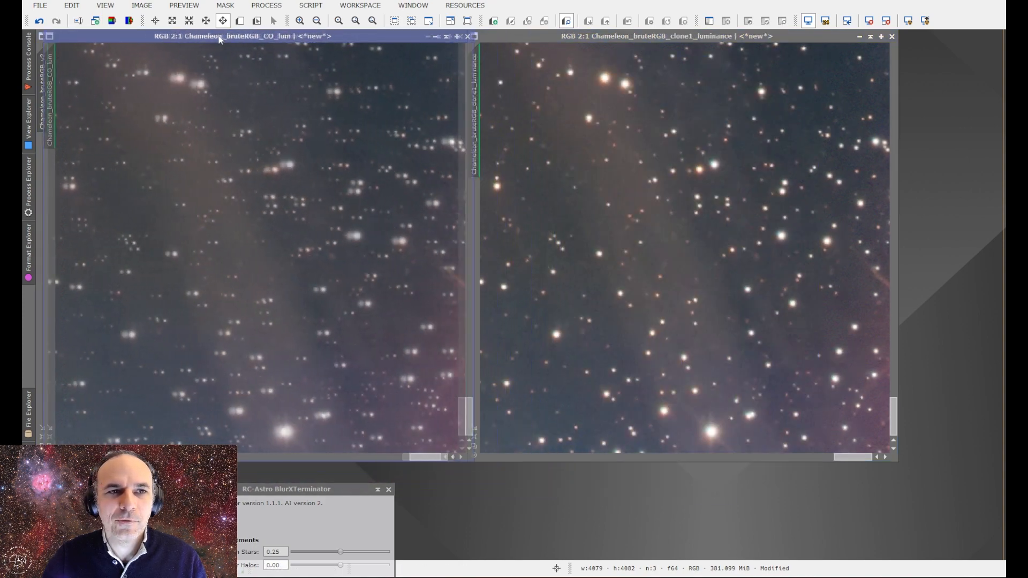
key(ctrl+Page_Up)
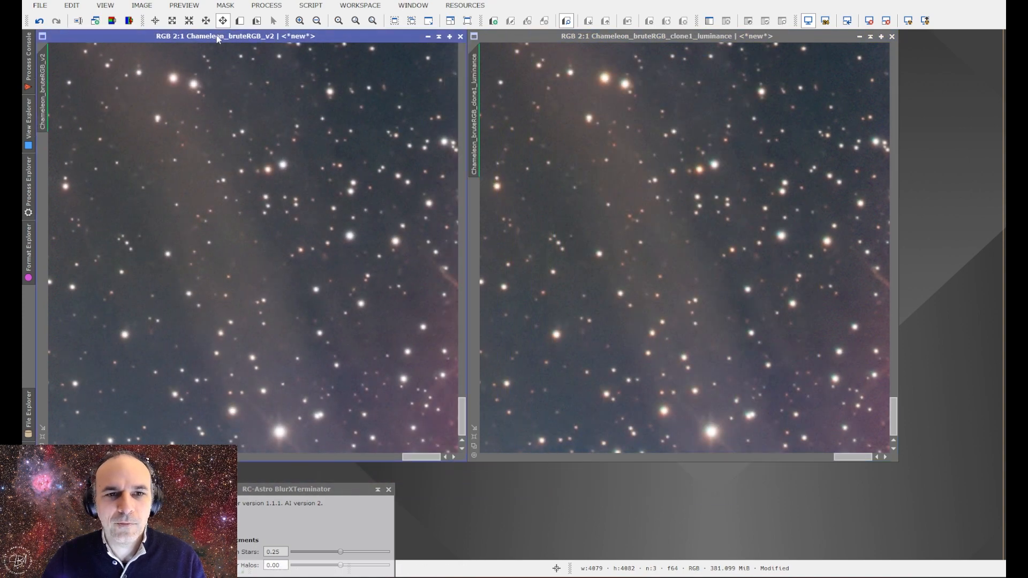
key(ctrl+Page_Down)
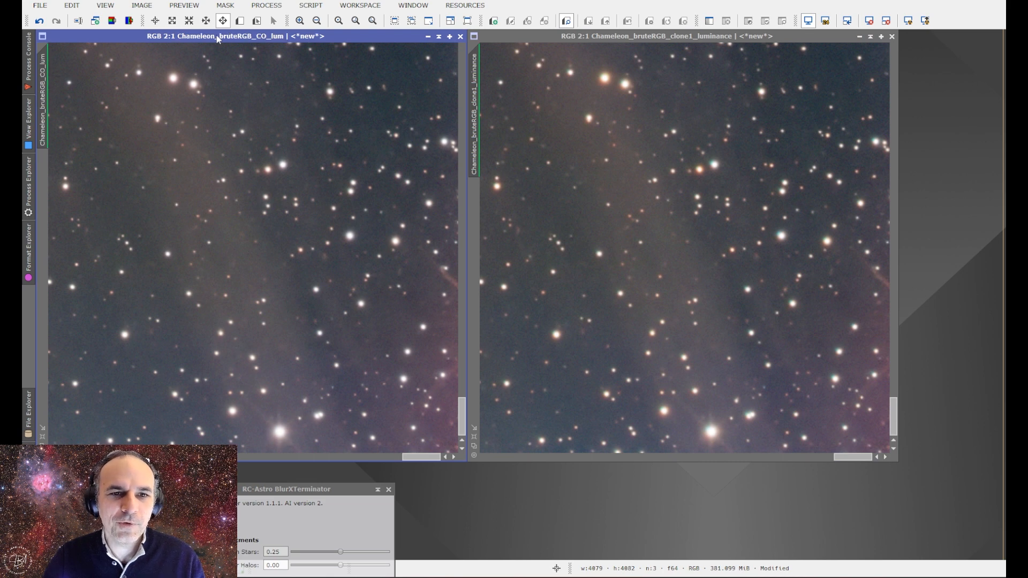
key(ctrl+Page_Up)
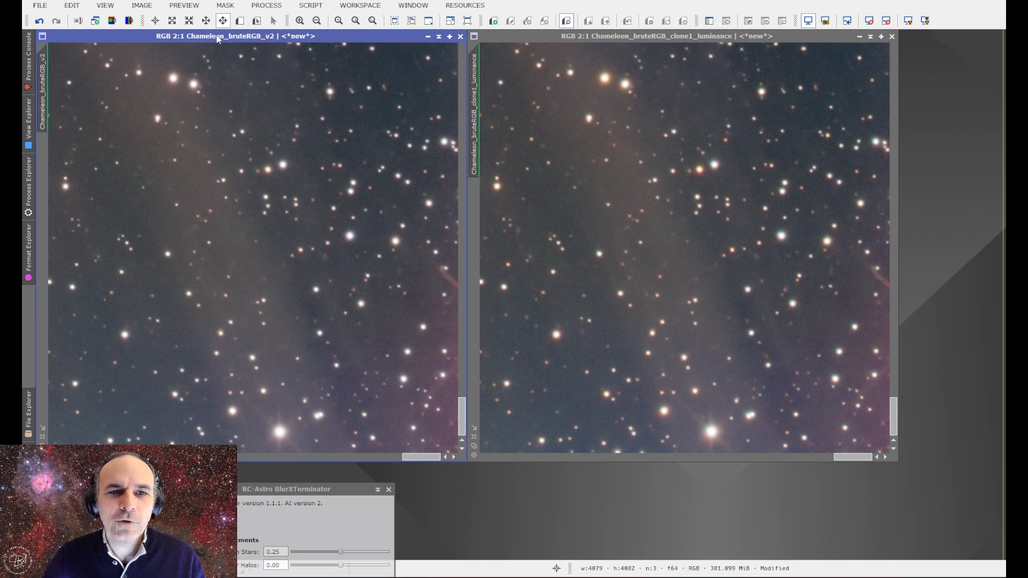
key(ctrl+Page_Down)
drag(216, 35, 648, 39)
Zoom Chameleon_bruteRGB_v2 to 4:1 around the bright star pair and match the view of Chameleon_bruteRGB_CO_lum to it
scroll(264, 155, up, 2)
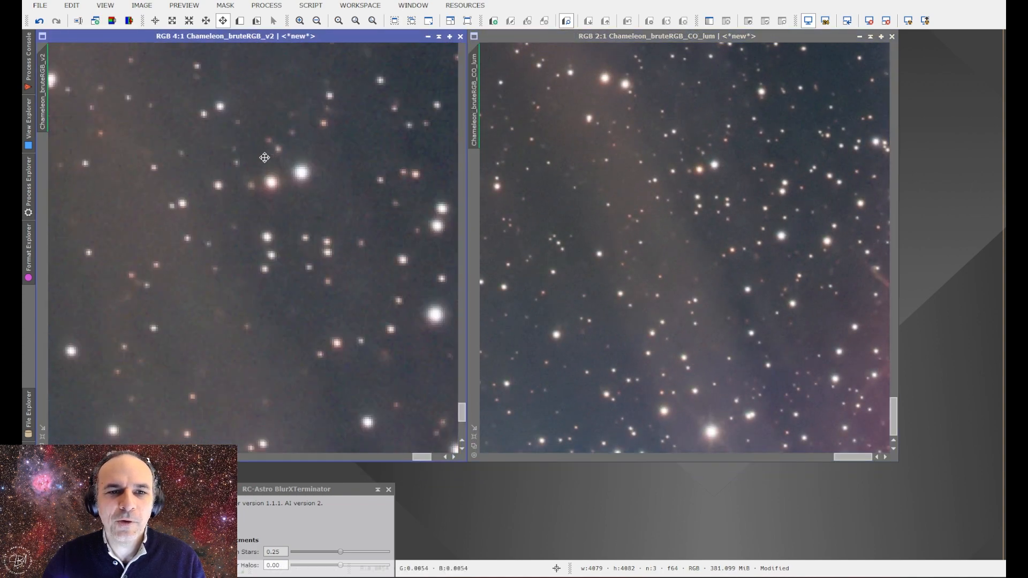
drag(331, 189, 315, 236)
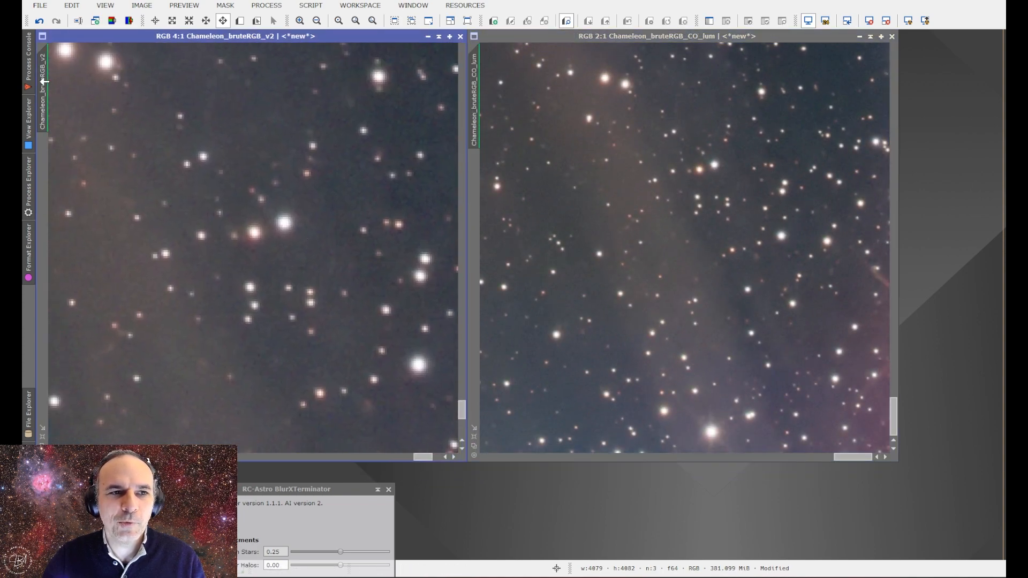
drag(163, 220, 251, 305)
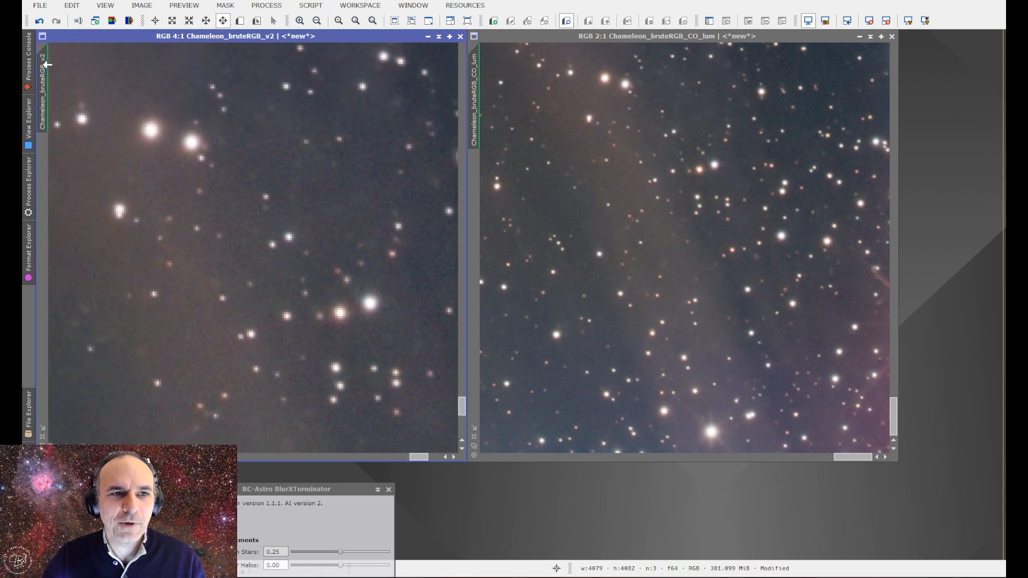
drag(454, 81, 474, 76)
Compare star cores and colours at 4:1 by repeatedly alternating the overlaid CO_lum and v2 Chameleon images, and separate them again
drag(576, 38, 145, 35)
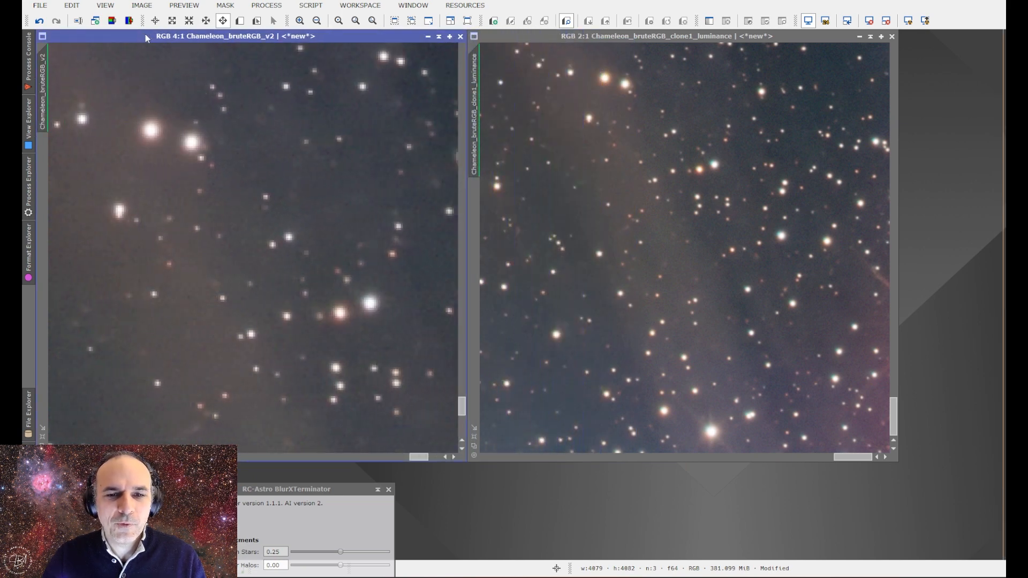
key(ctrl+Page_Up)
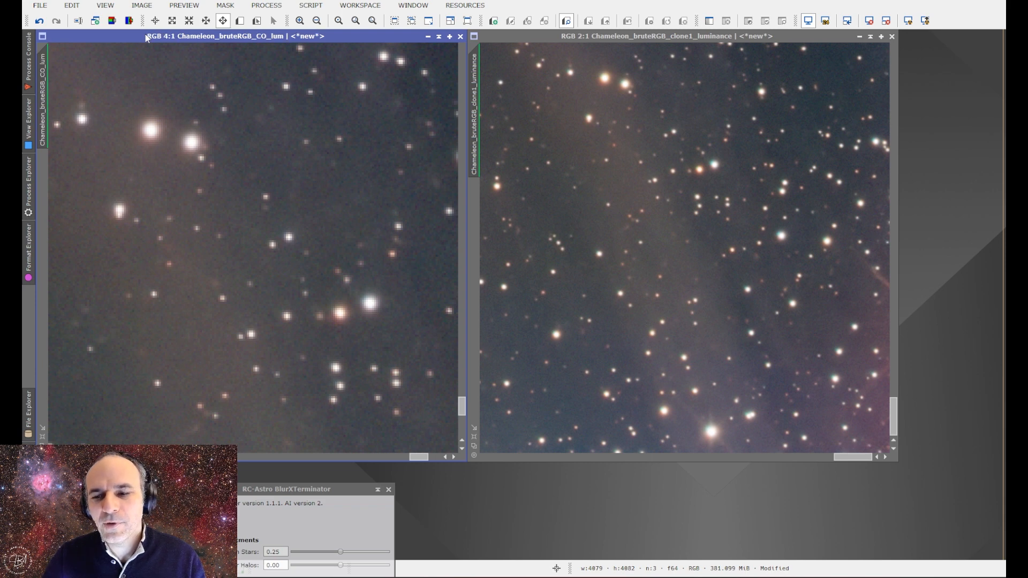
key(ctrl+Page_Up)
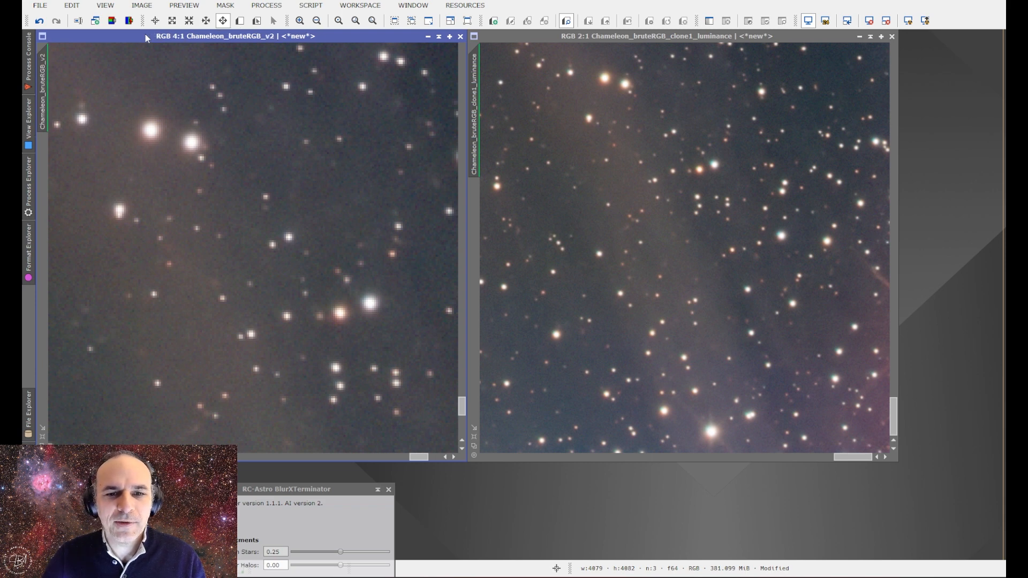
key(ctrl+Page_Up)
key(ctrl+Page_Up)
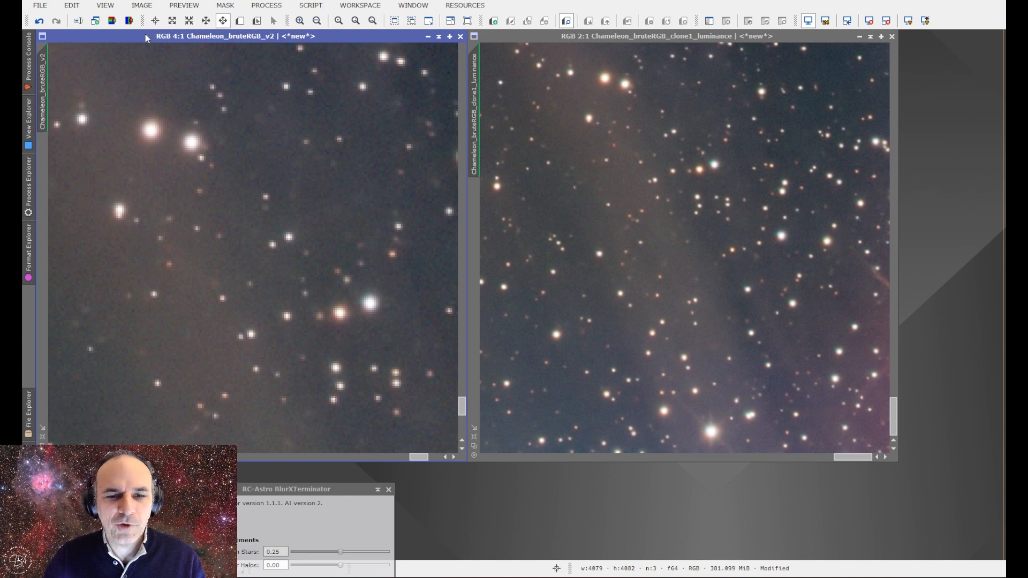
key(ctrl+Page_Up)
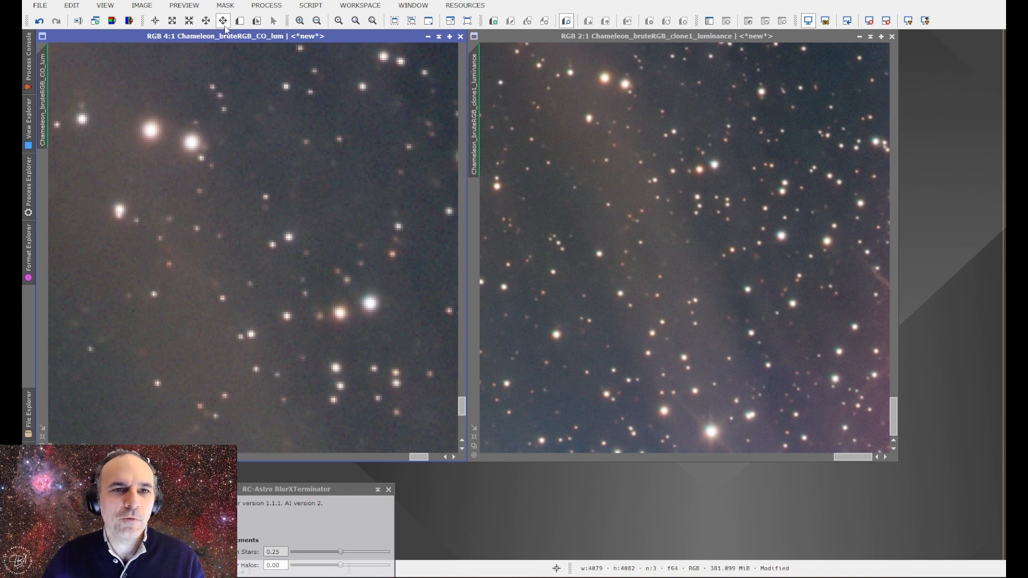
key(ctrl+Page_Up)
key(ctrl+Page_Up)
key(ctrl+Page_Up)
key(ctrl+Page_Up)
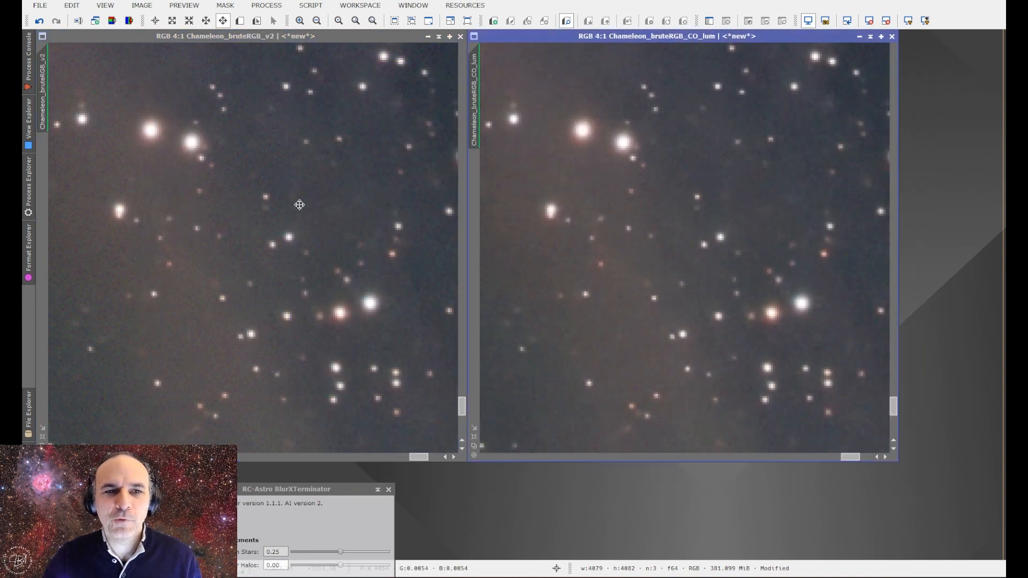
Compare the wider Chameleon field at 1:1 by overlaying Chameleon_bruteRGB_CO_lum on Chameleon_bruteRGB_v2
scroll(282, 201, down, 1)
scroll(627, 272, down, 3)
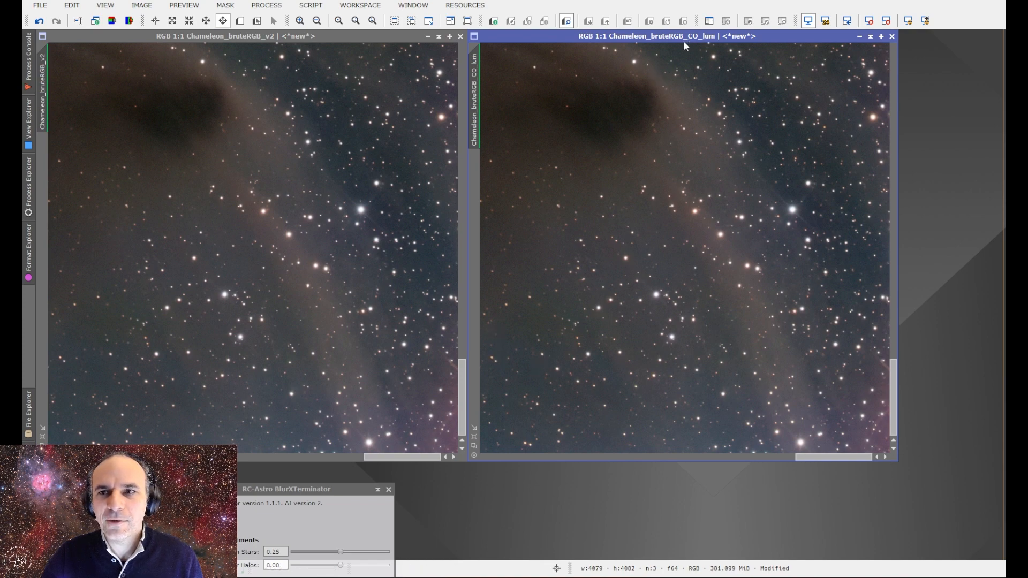
drag(678, 36, 257, 41)
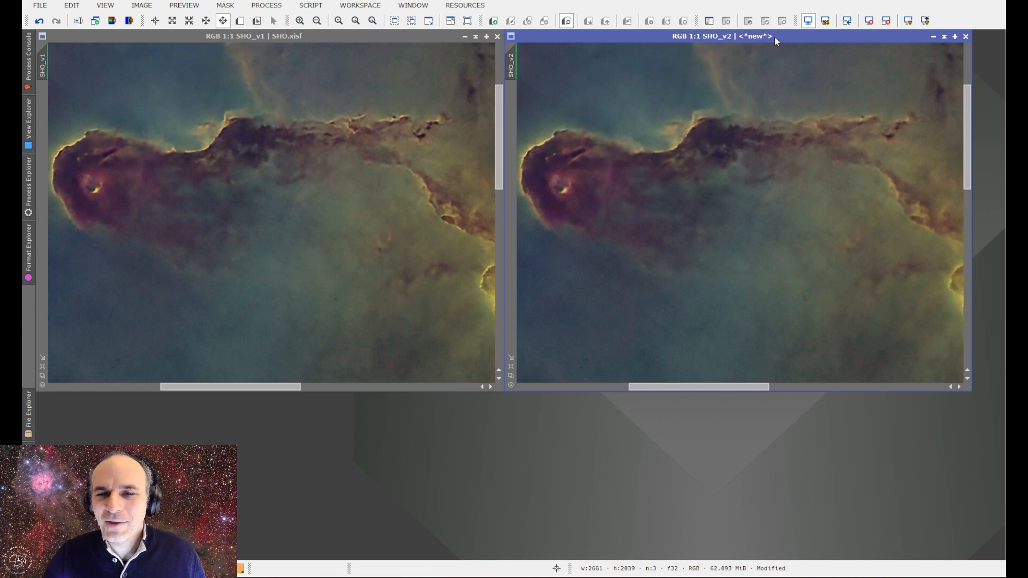
Overlay SHO_v2 on SHO_v1 and alternate repeatedly between them at 1:1 to compare the nebula's fine detail
drag(631, 37, 166, 37)
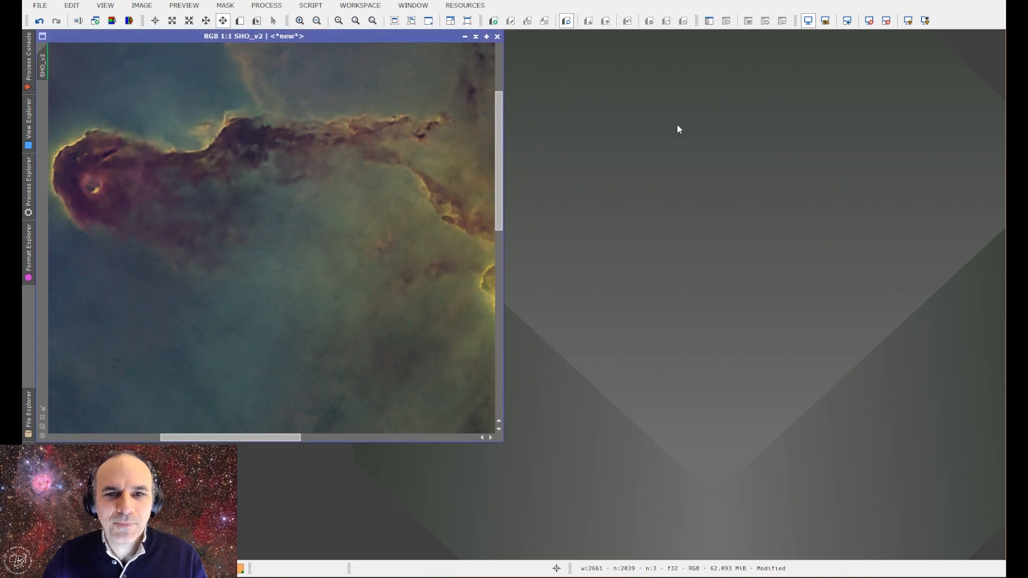
key(ctrl+Tab)
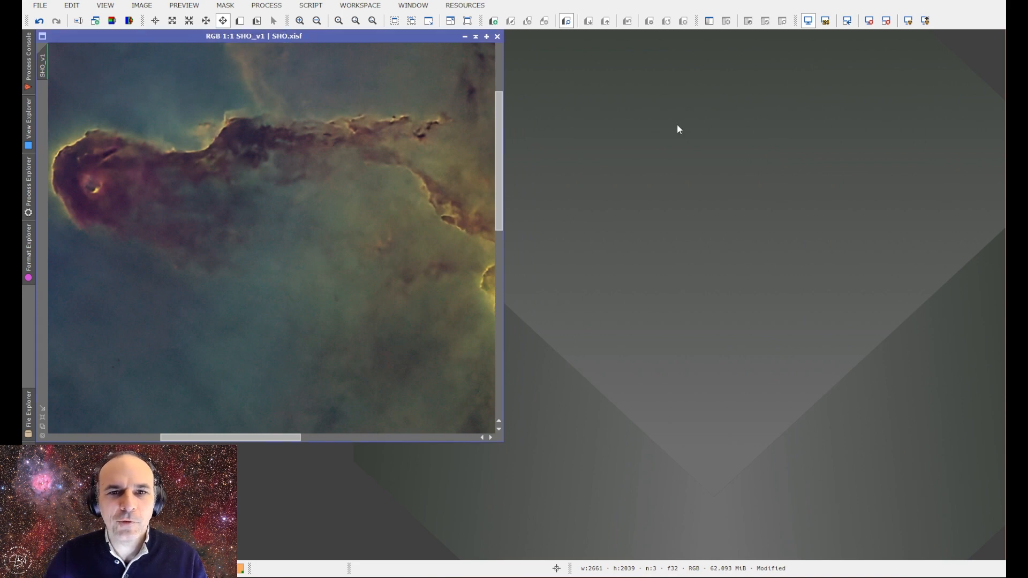
key(ctrl+Tab)
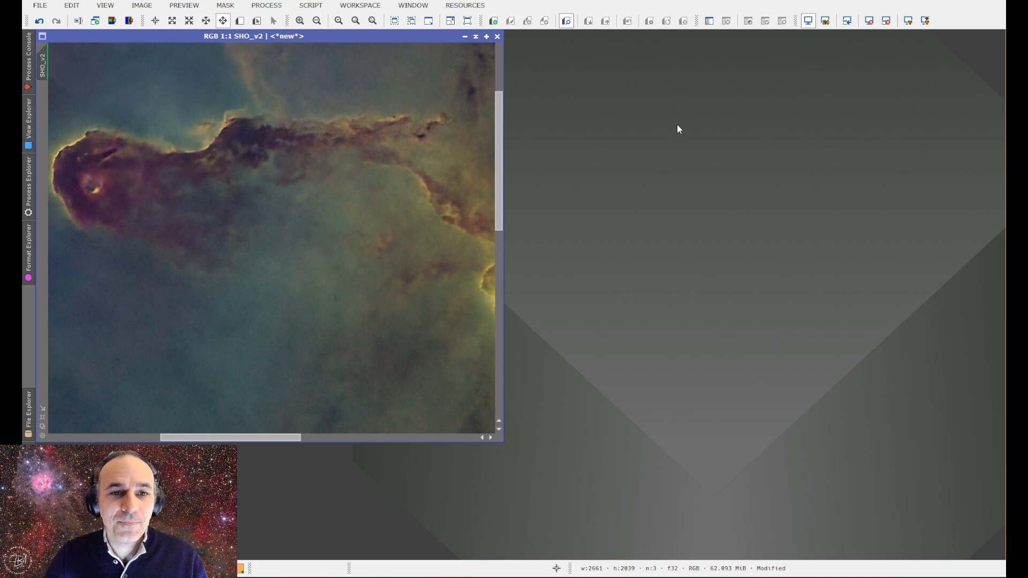
key(ctrl+Tab)
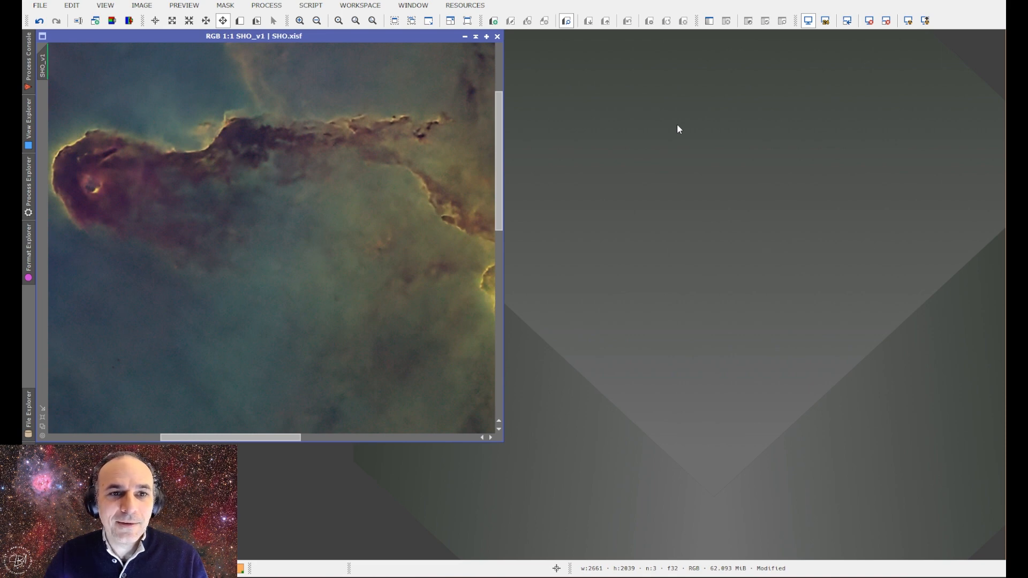
key(ctrl+Tab)
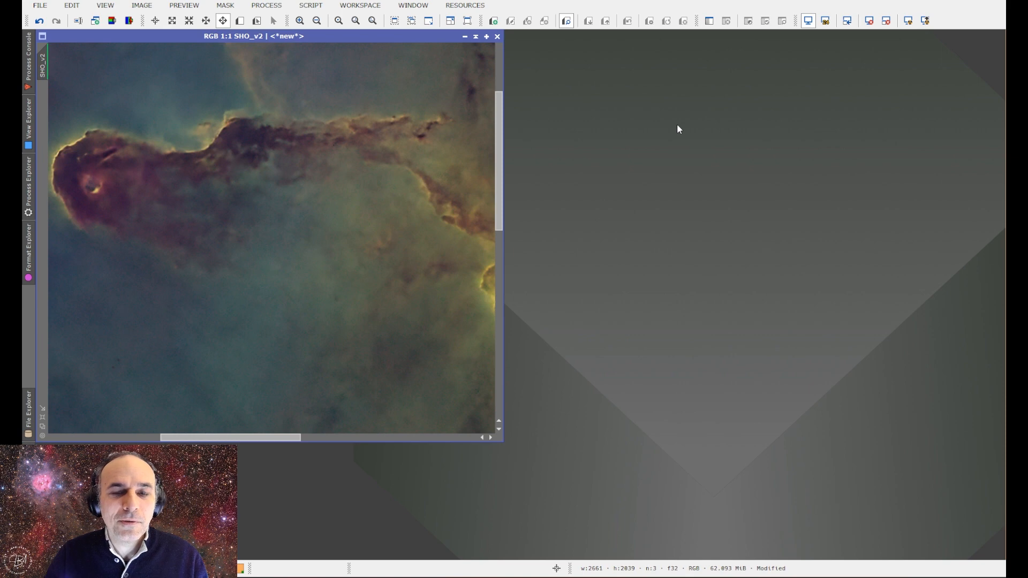
key(ctrl+Page_Up)
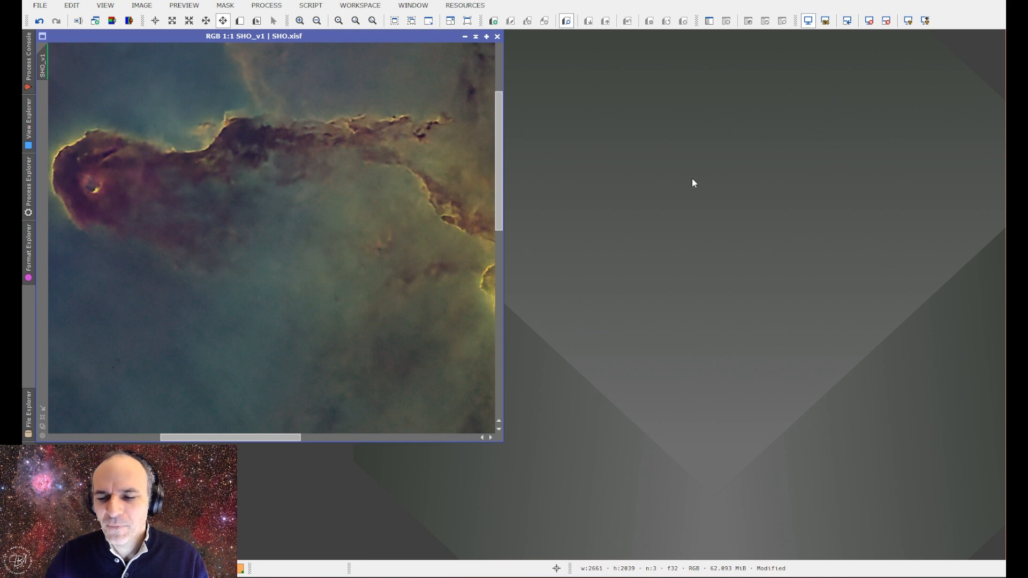
key(ctrl+Page_Down)
key(ctrl+Page_Up)
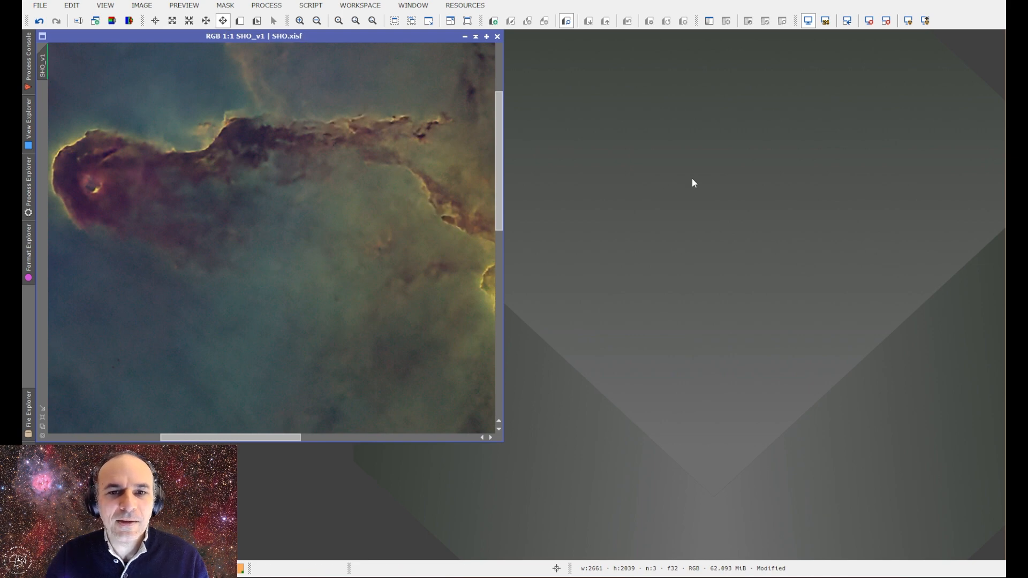
key(ctrl+Page_Down)
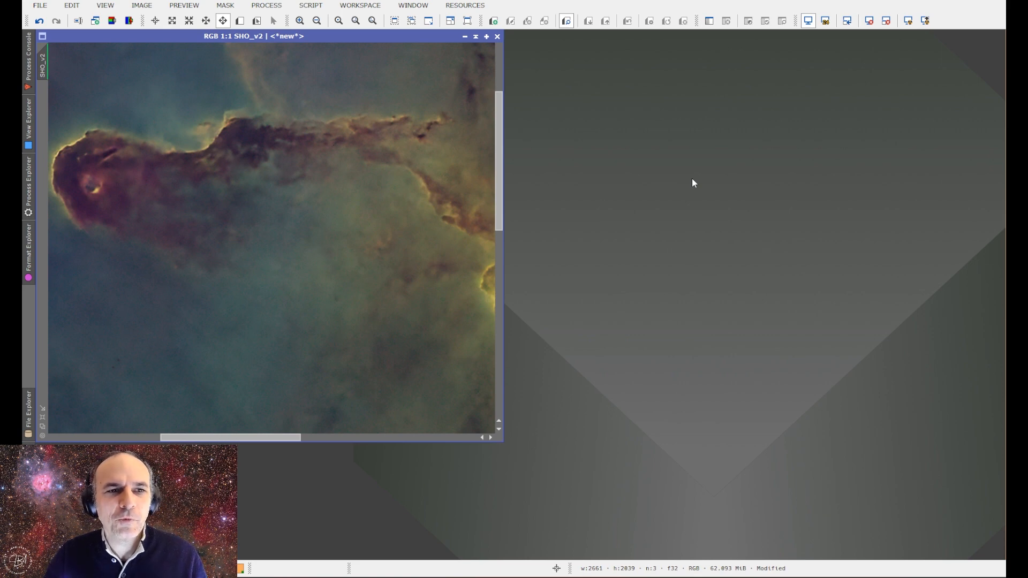
key(ctrl+Tab)
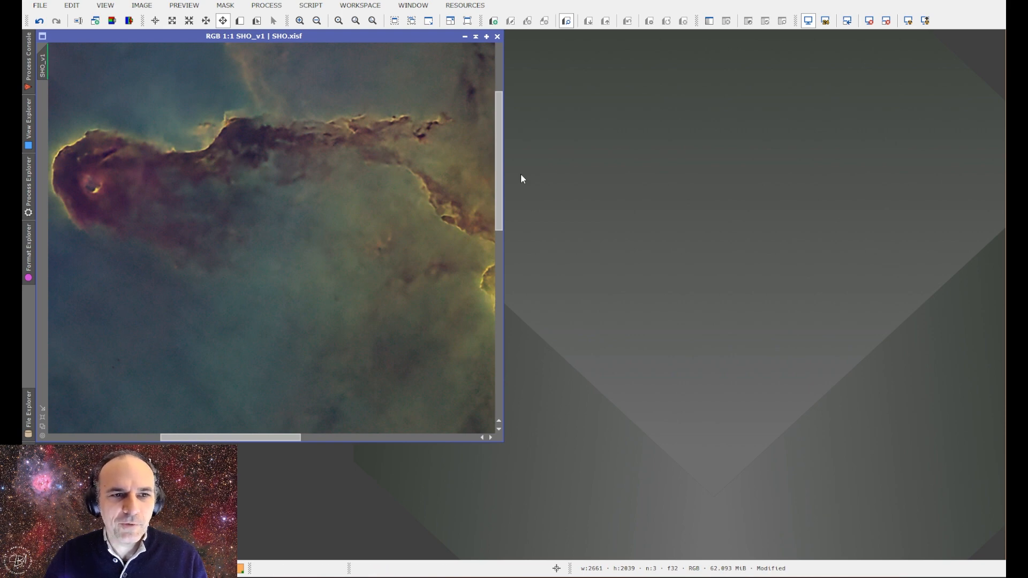
key(ctrl+Tab)
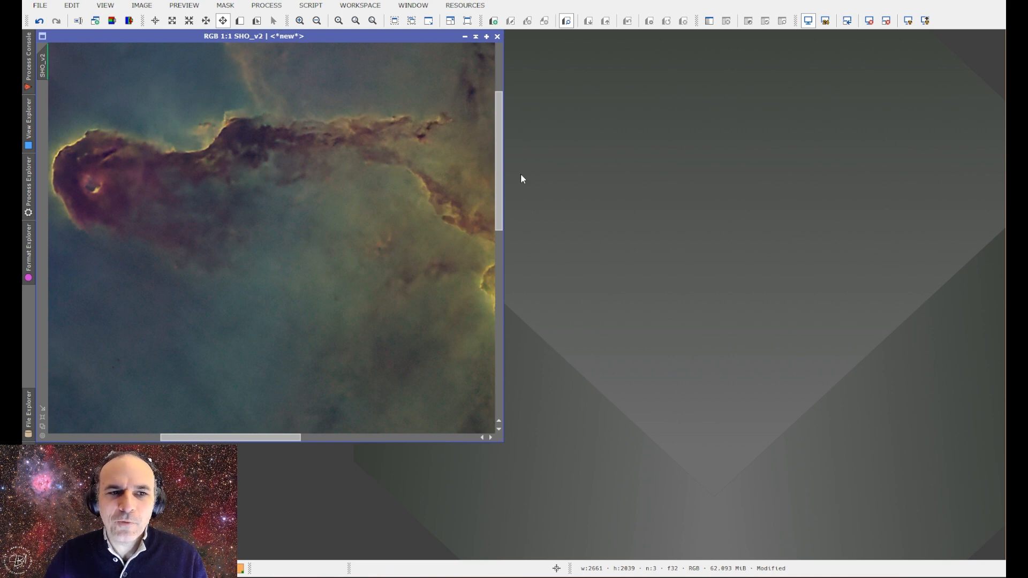
key(ctrl+Tab)
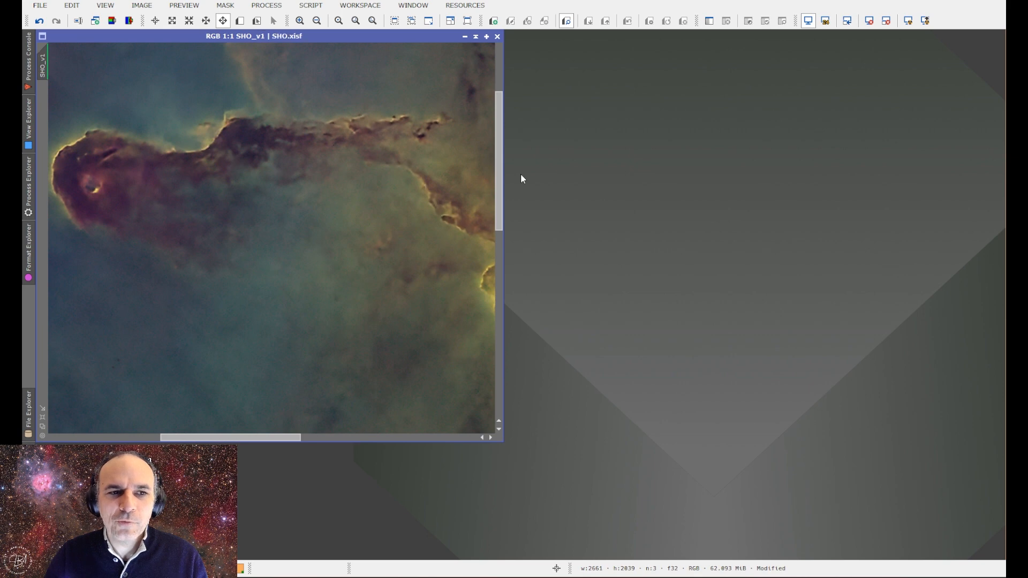
key(ctrl+Tab)
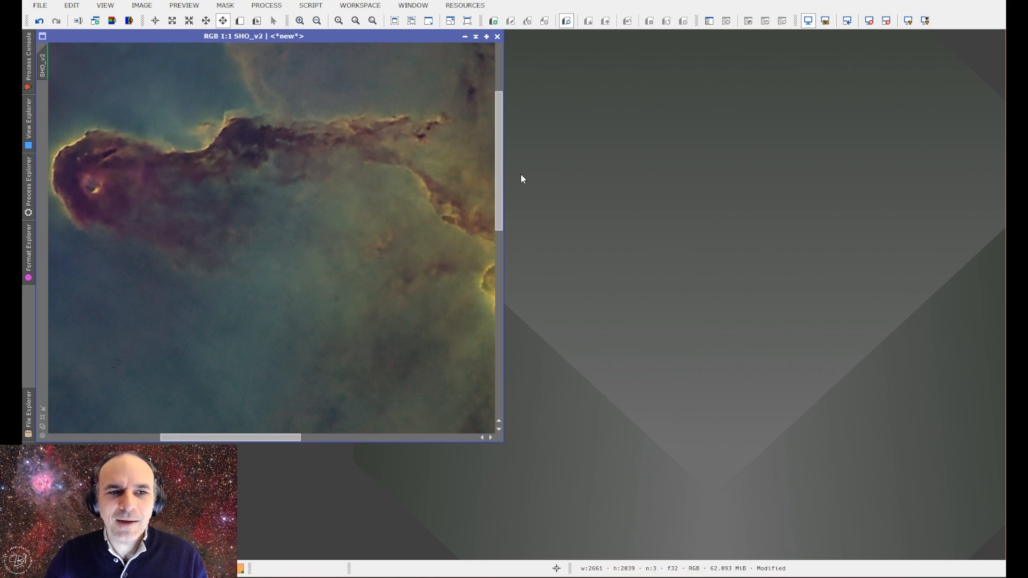
key(ctrl+Tab)
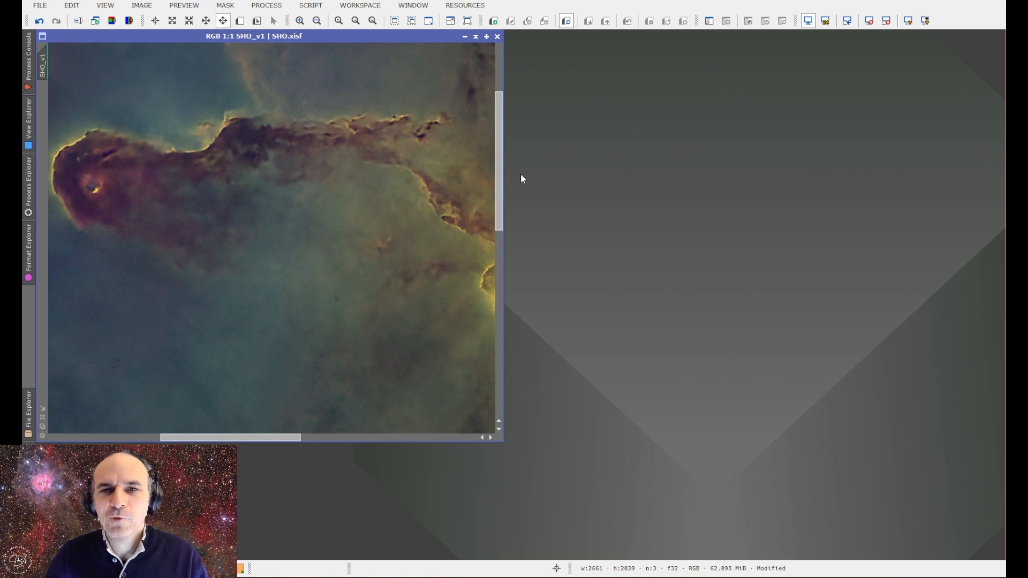
key(ctrl+Tab)
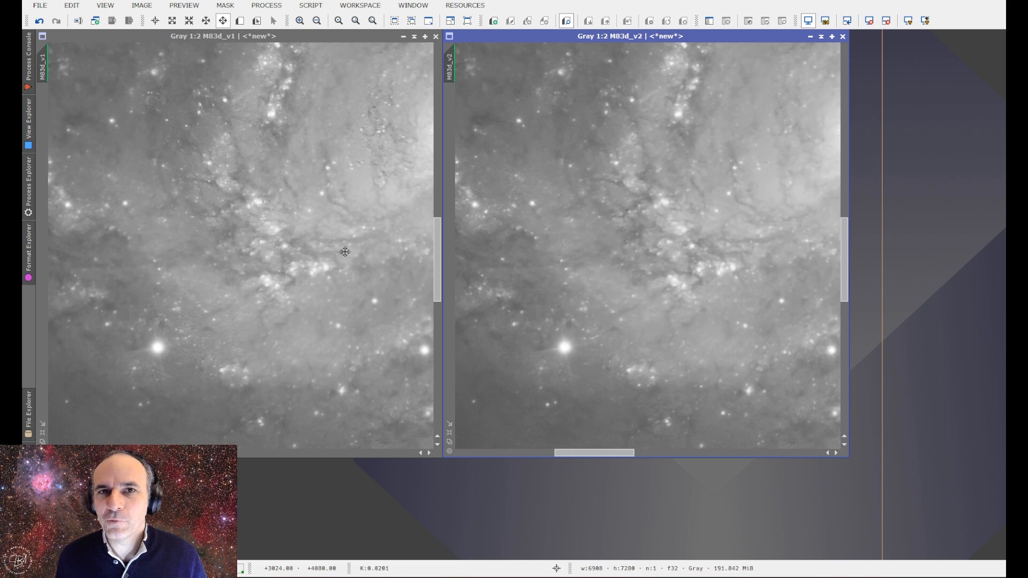
Return to the workspace holding SHO_v1 and SHO_v2 and open the BlurXTerminator process over the SHO_v2 image
click(240, 569)
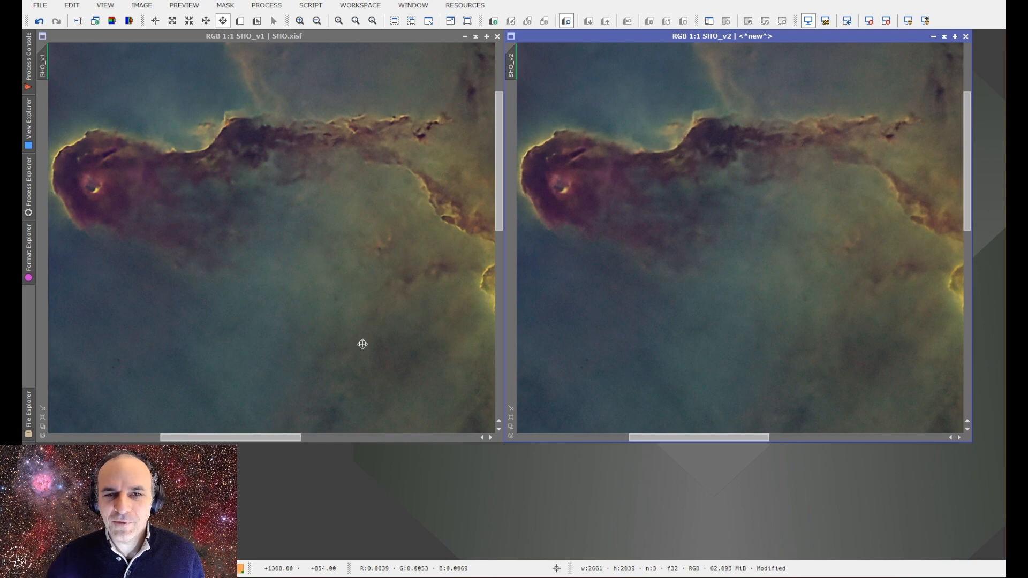
click(268, 6)
mouse_move(276, 20)
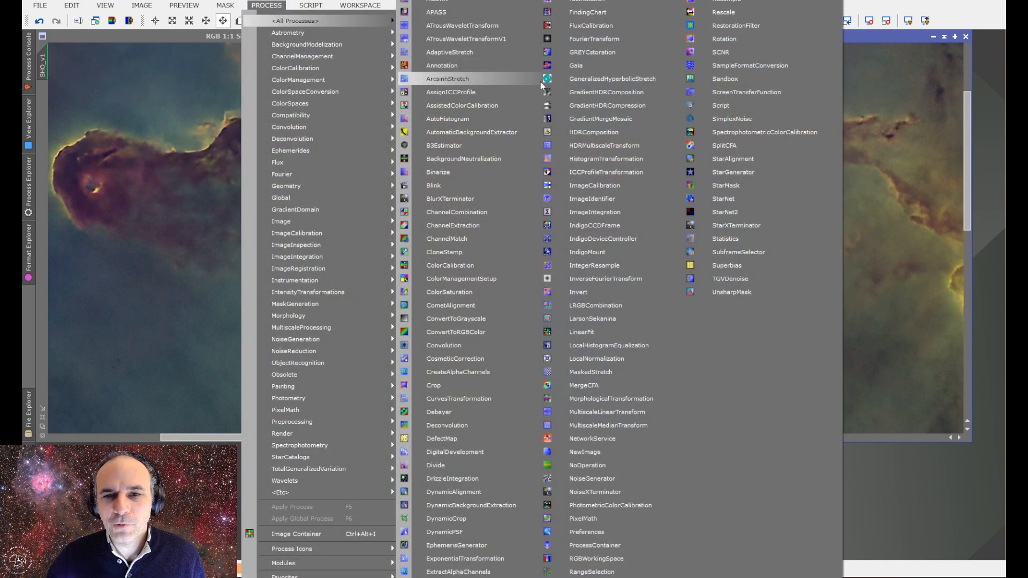
click(467, 213)
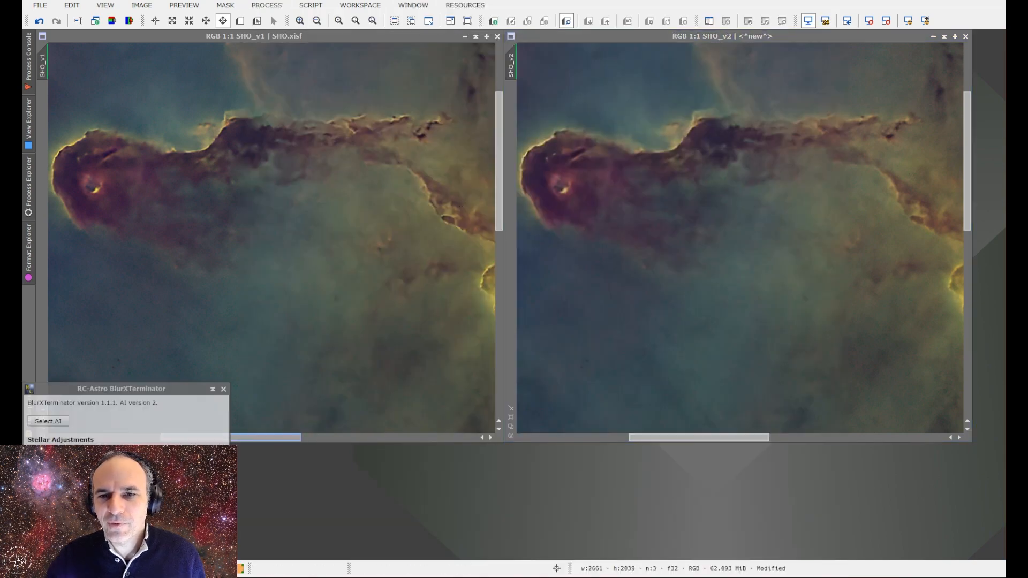
drag(153, 390, 765, 103)
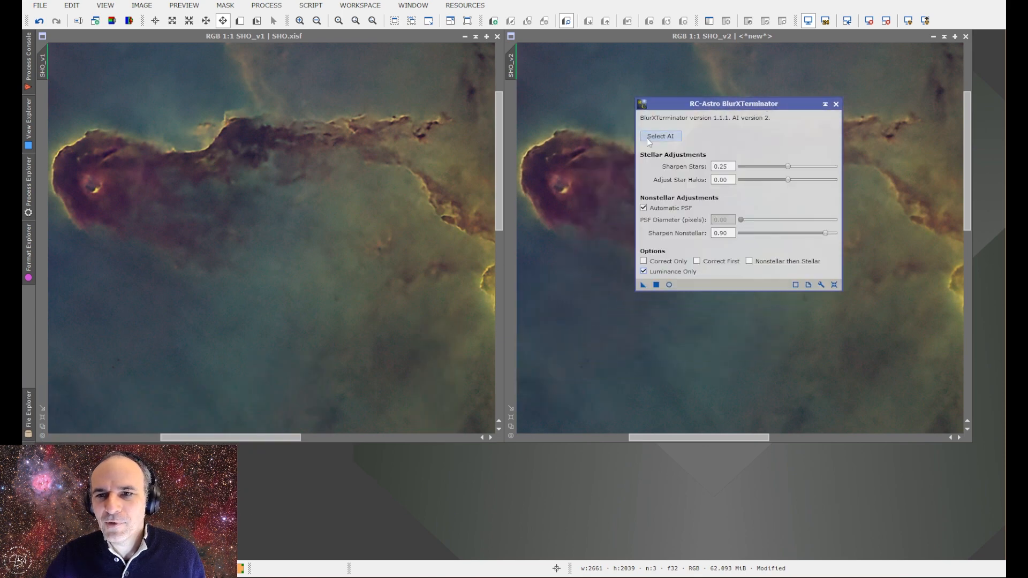
View the selectable BlurXTerminator AI files without choosing one, and place the process window between the two SHO images
click(672, 136)
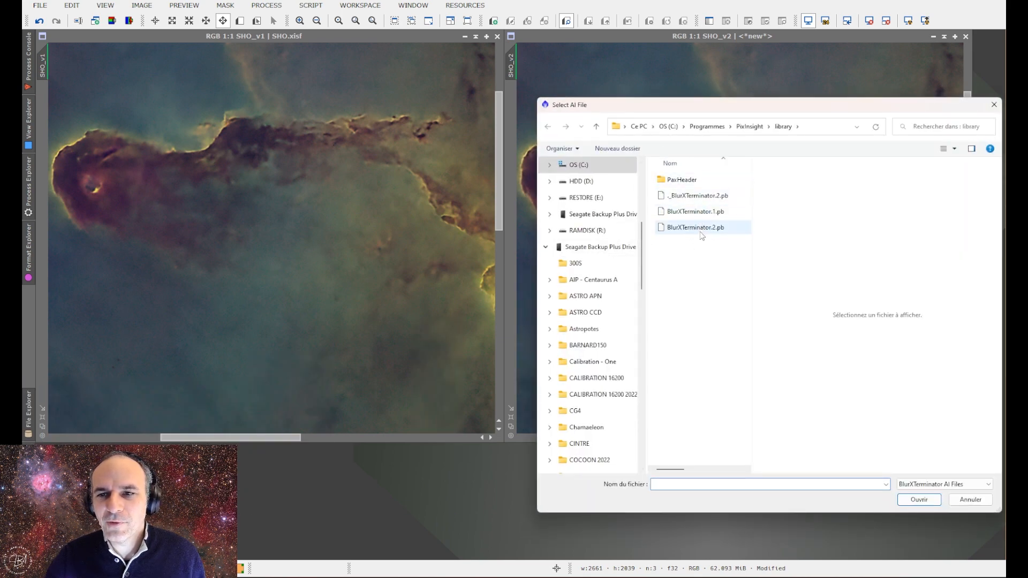
click(994, 104)
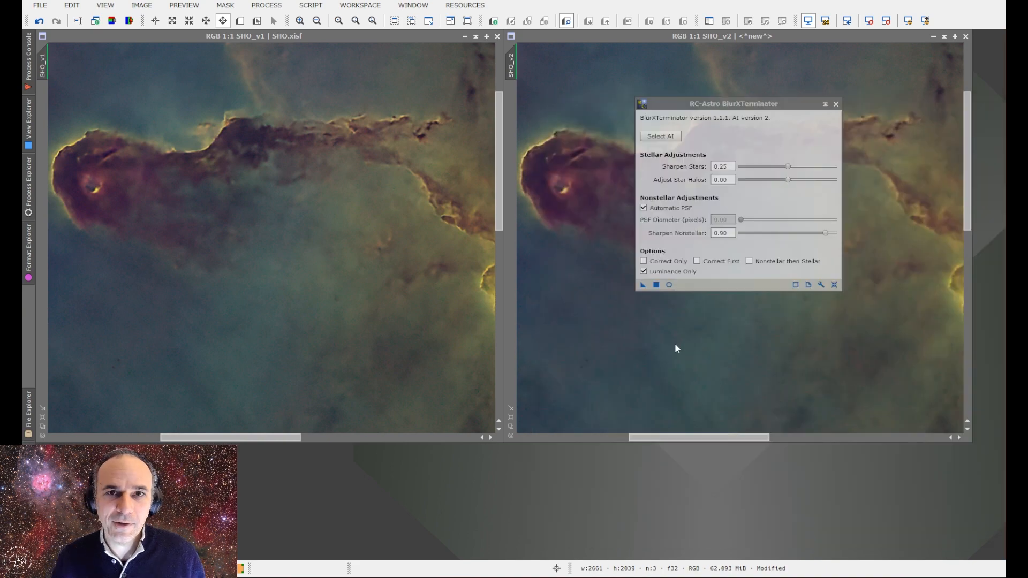
drag(719, 104, 523, 314)
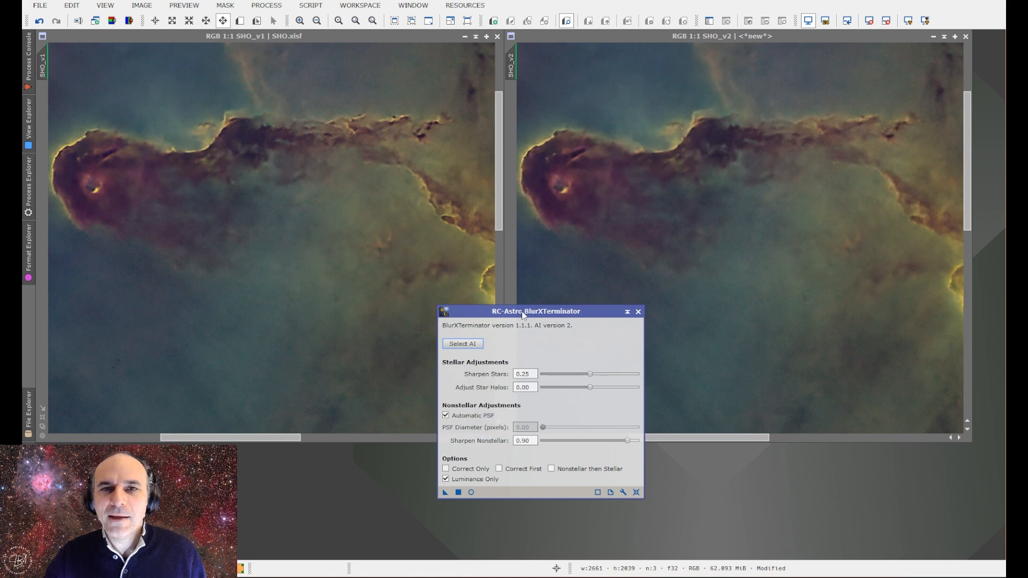